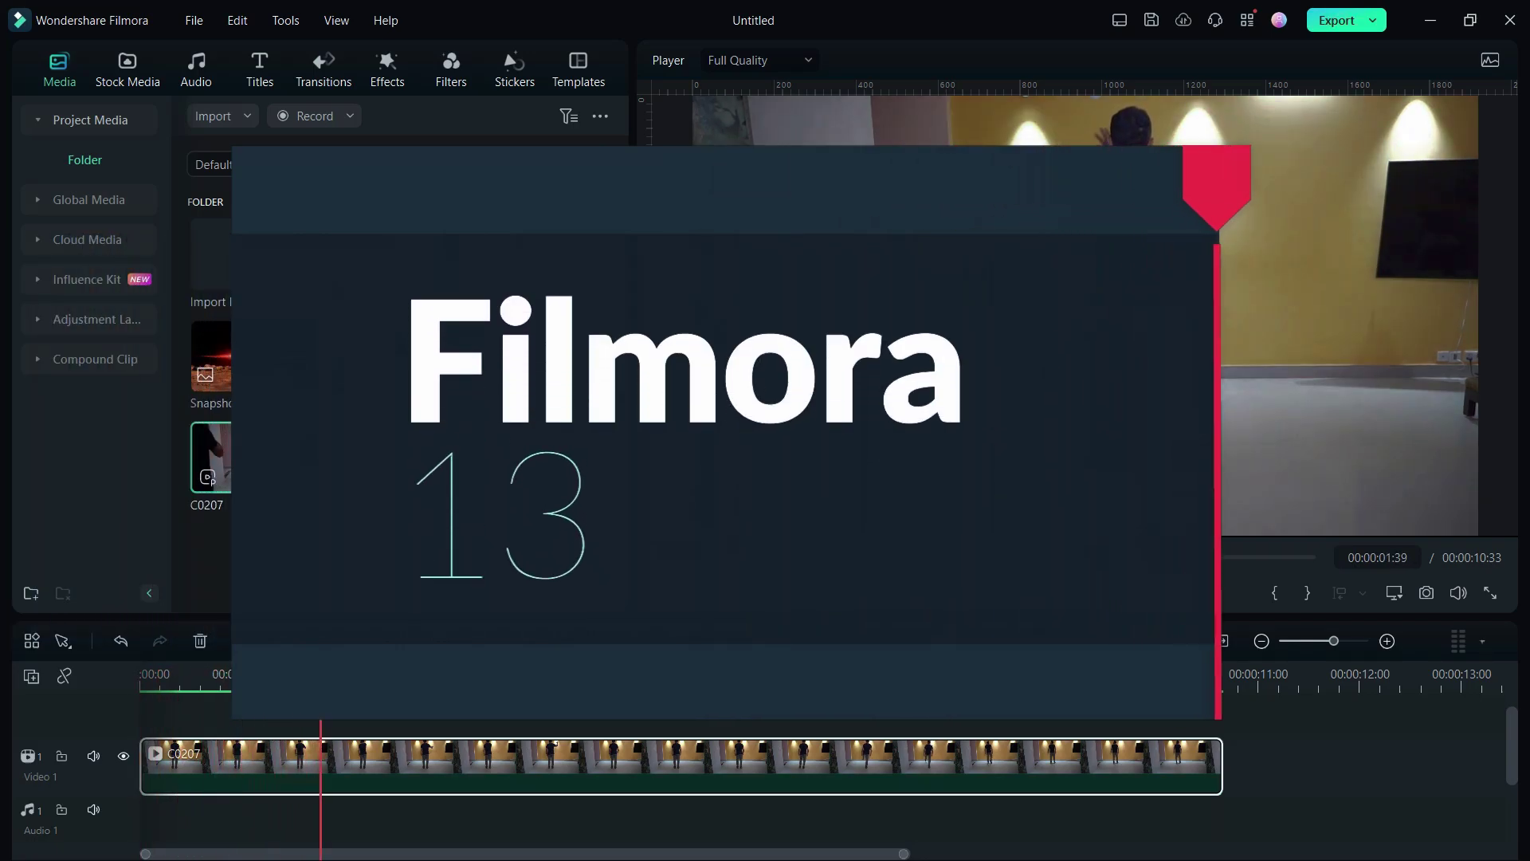
- Stop playback and return the playhead to the start of the video
left_click(727, 594)
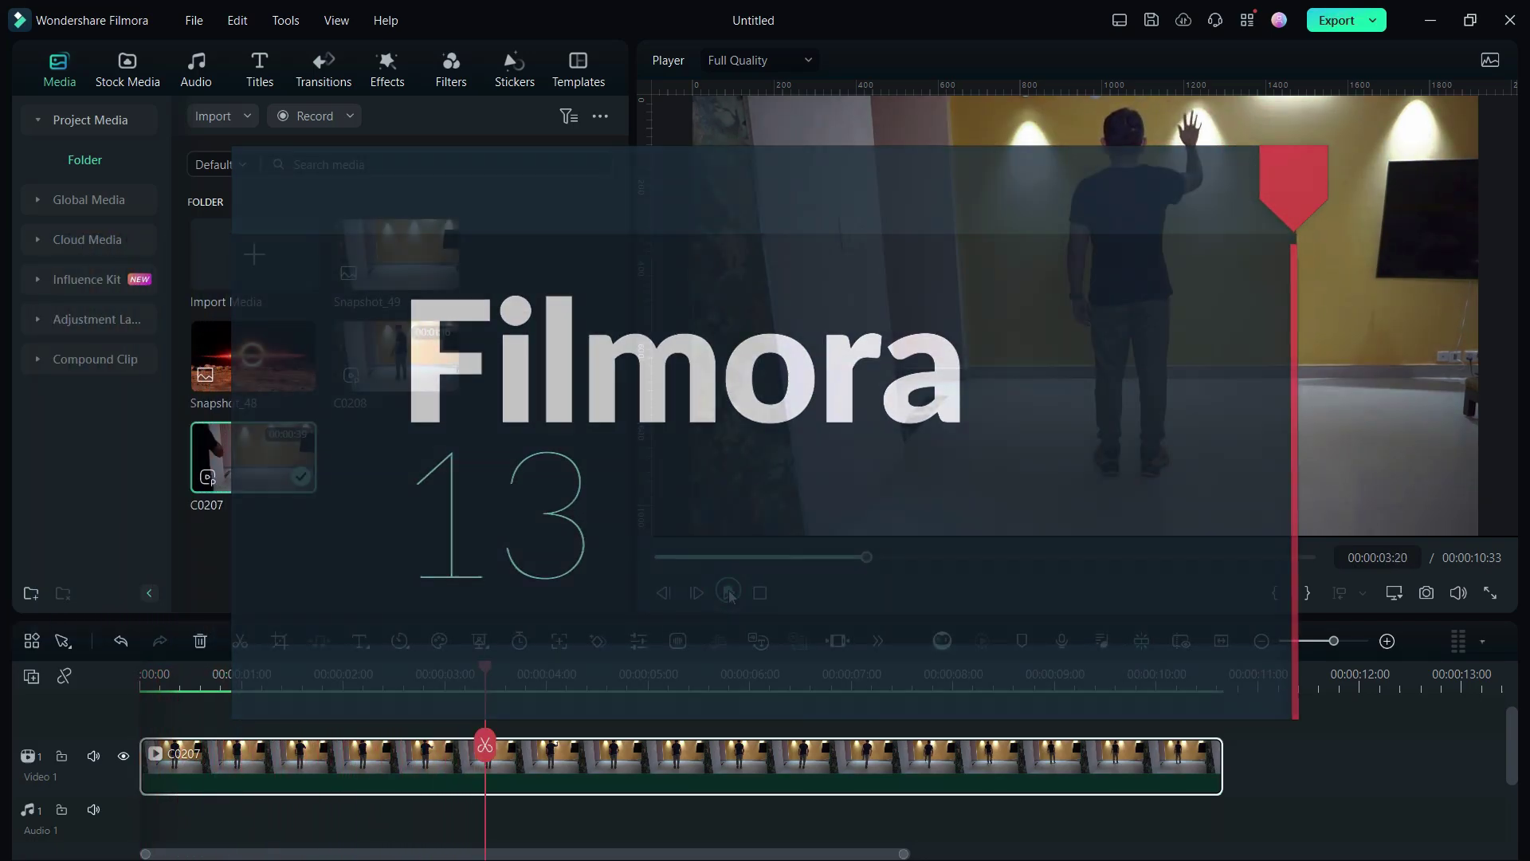
scroll(539, 716, "up", 1)
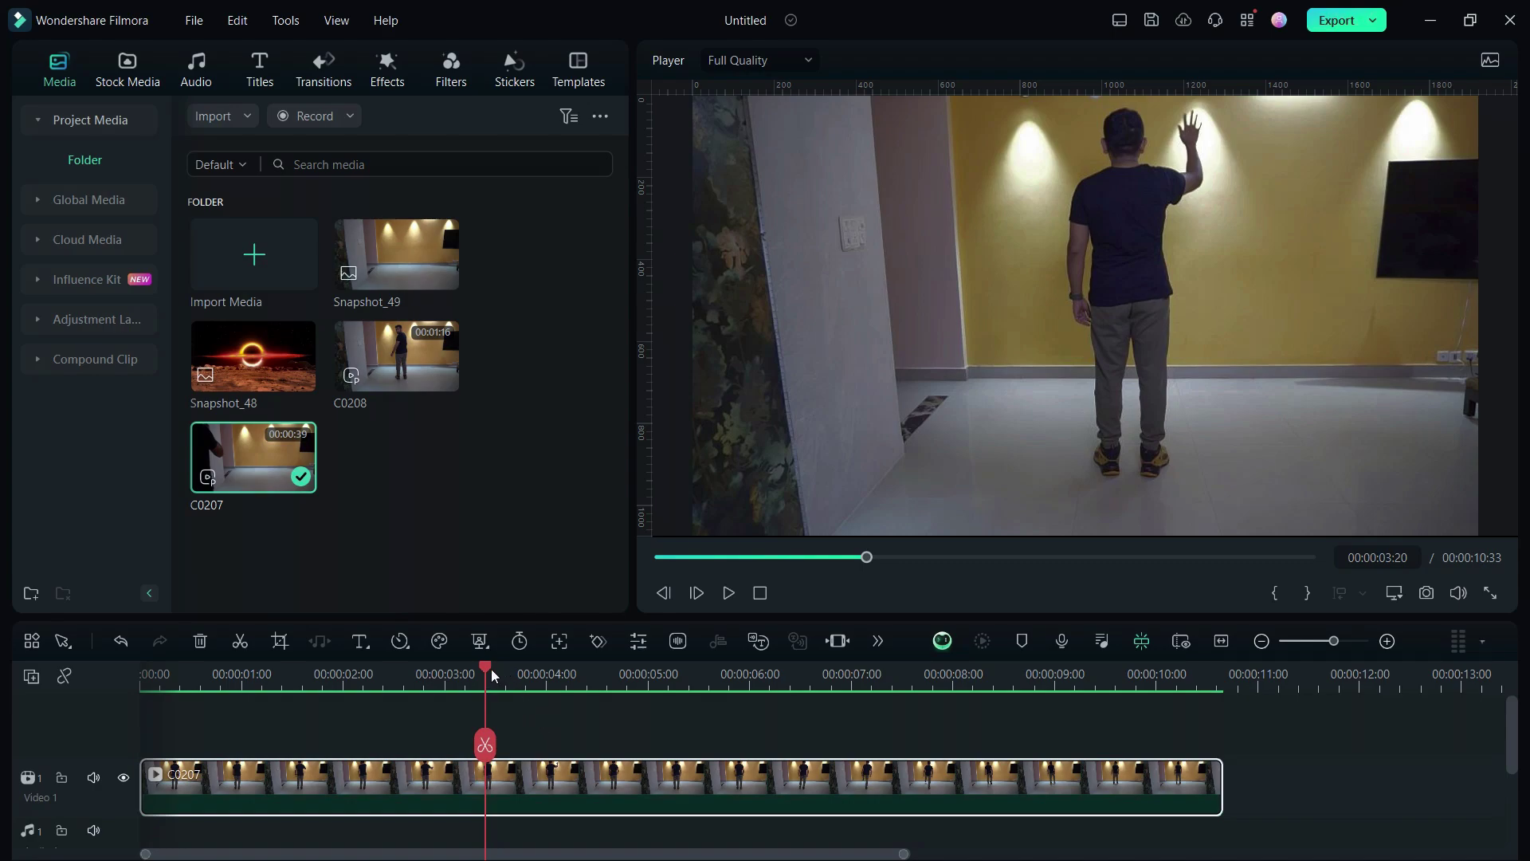
left_click_drag(486, 667, 136, 703)
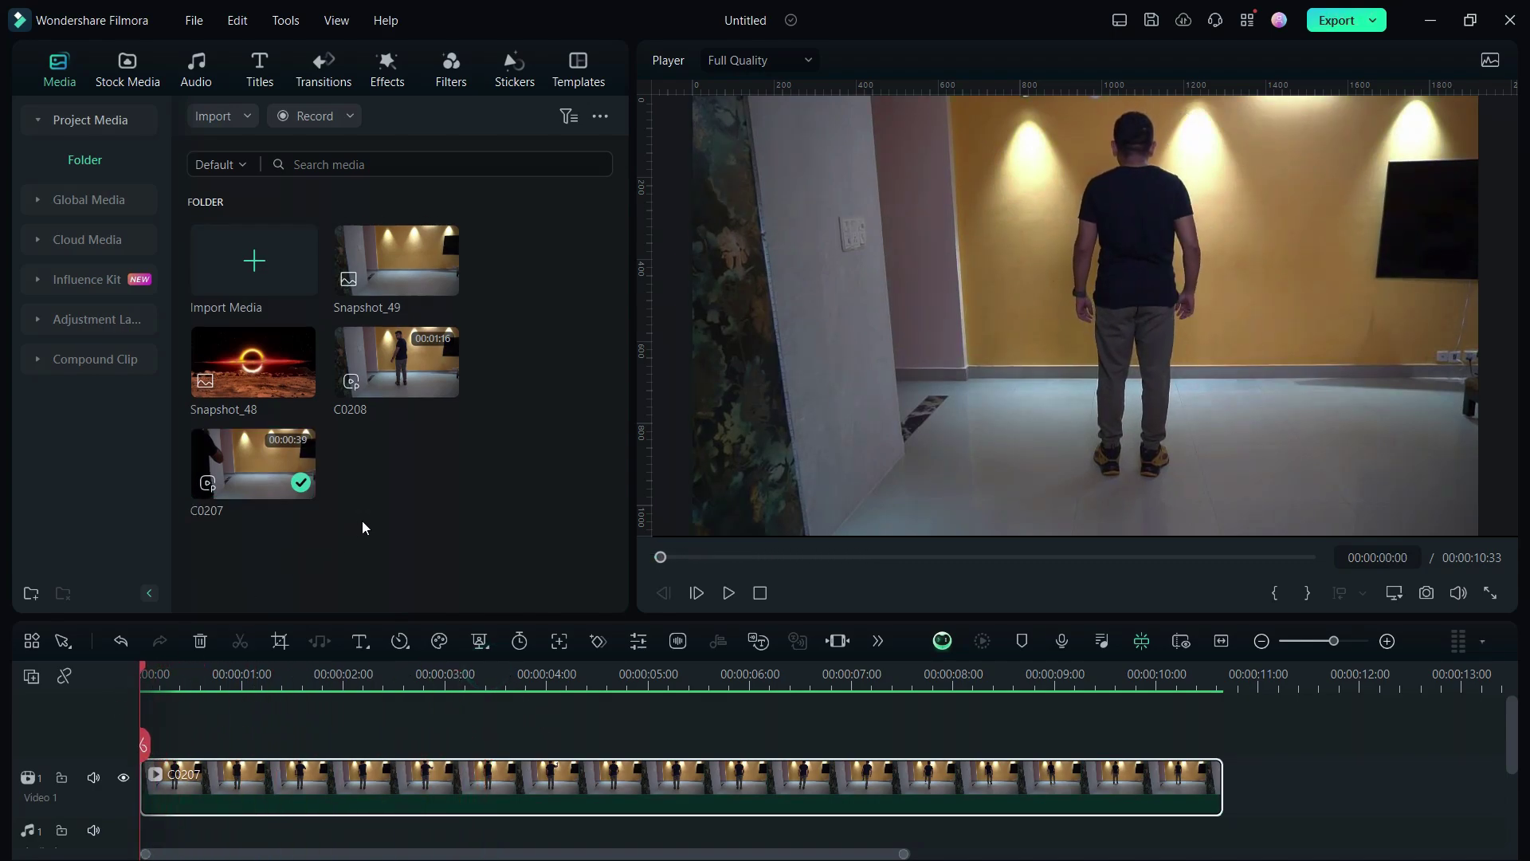
- Search the Stickers library for 'portal' and preview the first fiery ring result
left_click(508, 85)
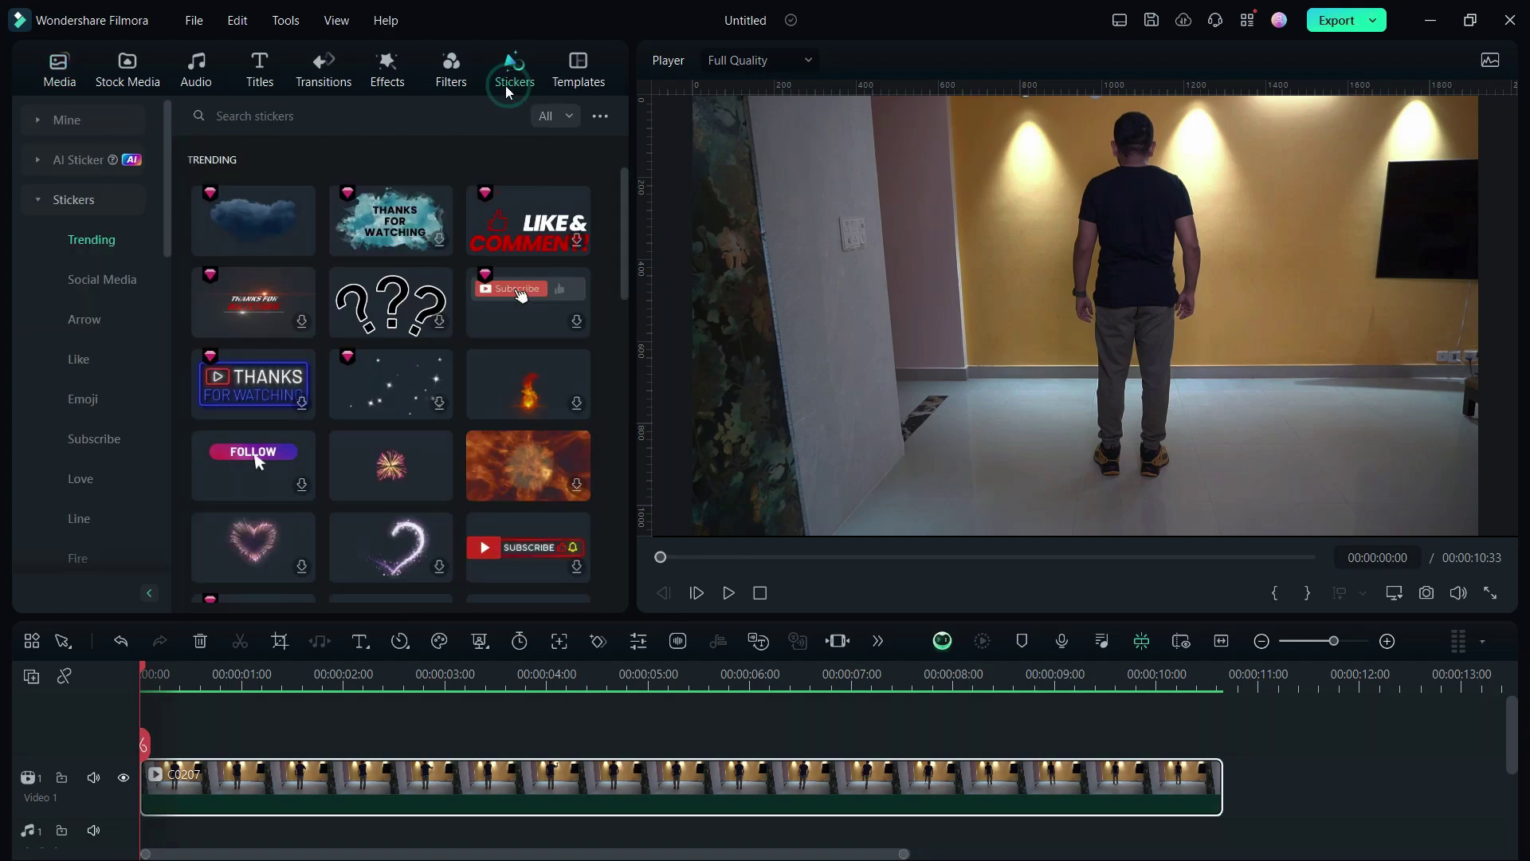
left_click(357, 121)
left_click(356, 120)
type("por")
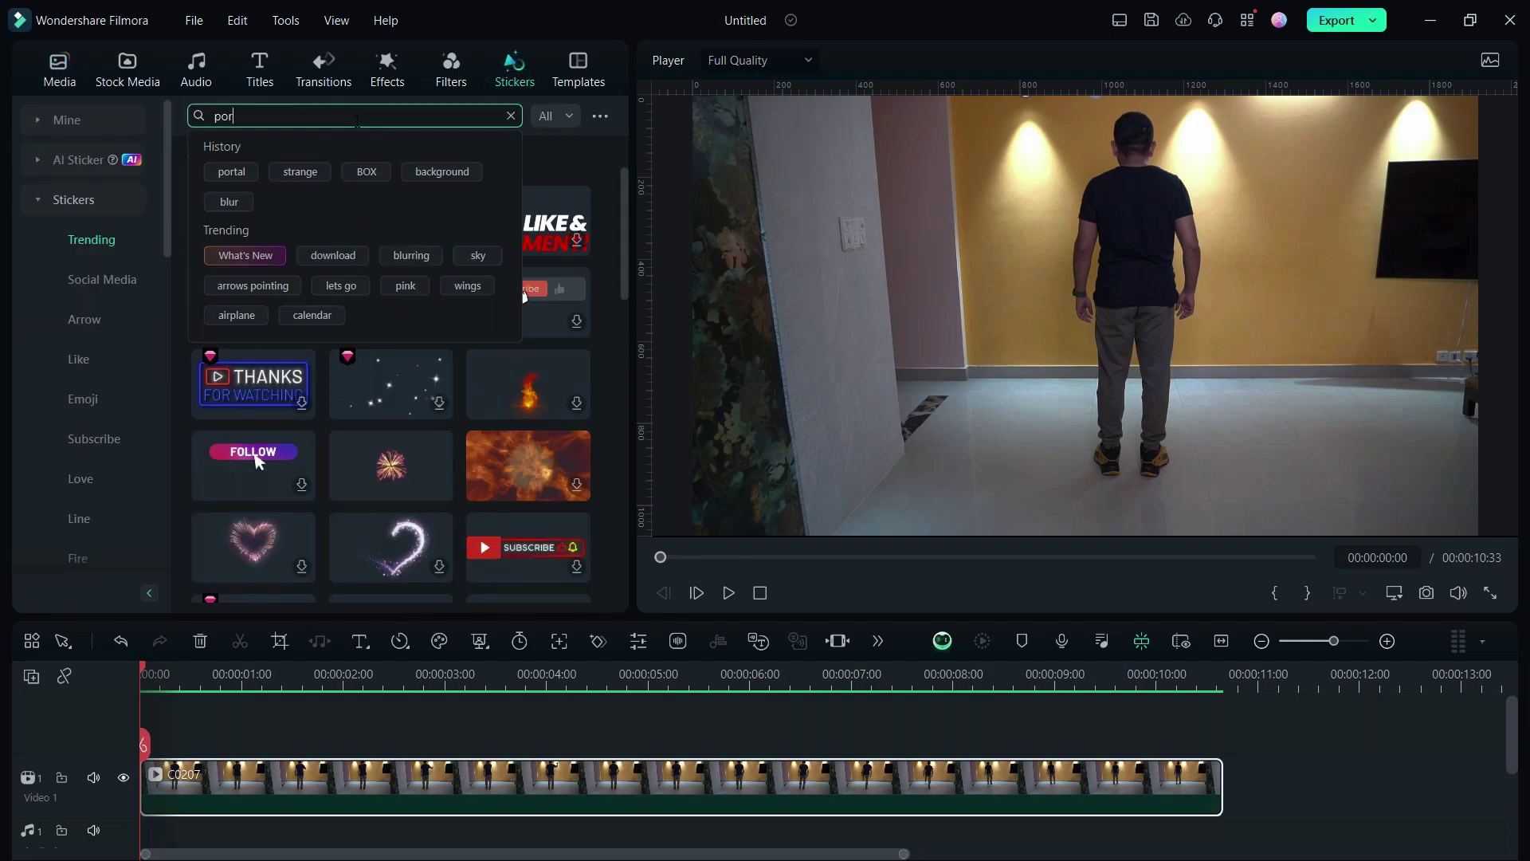
type("tal")
key("Return")
left_click(237, 189)
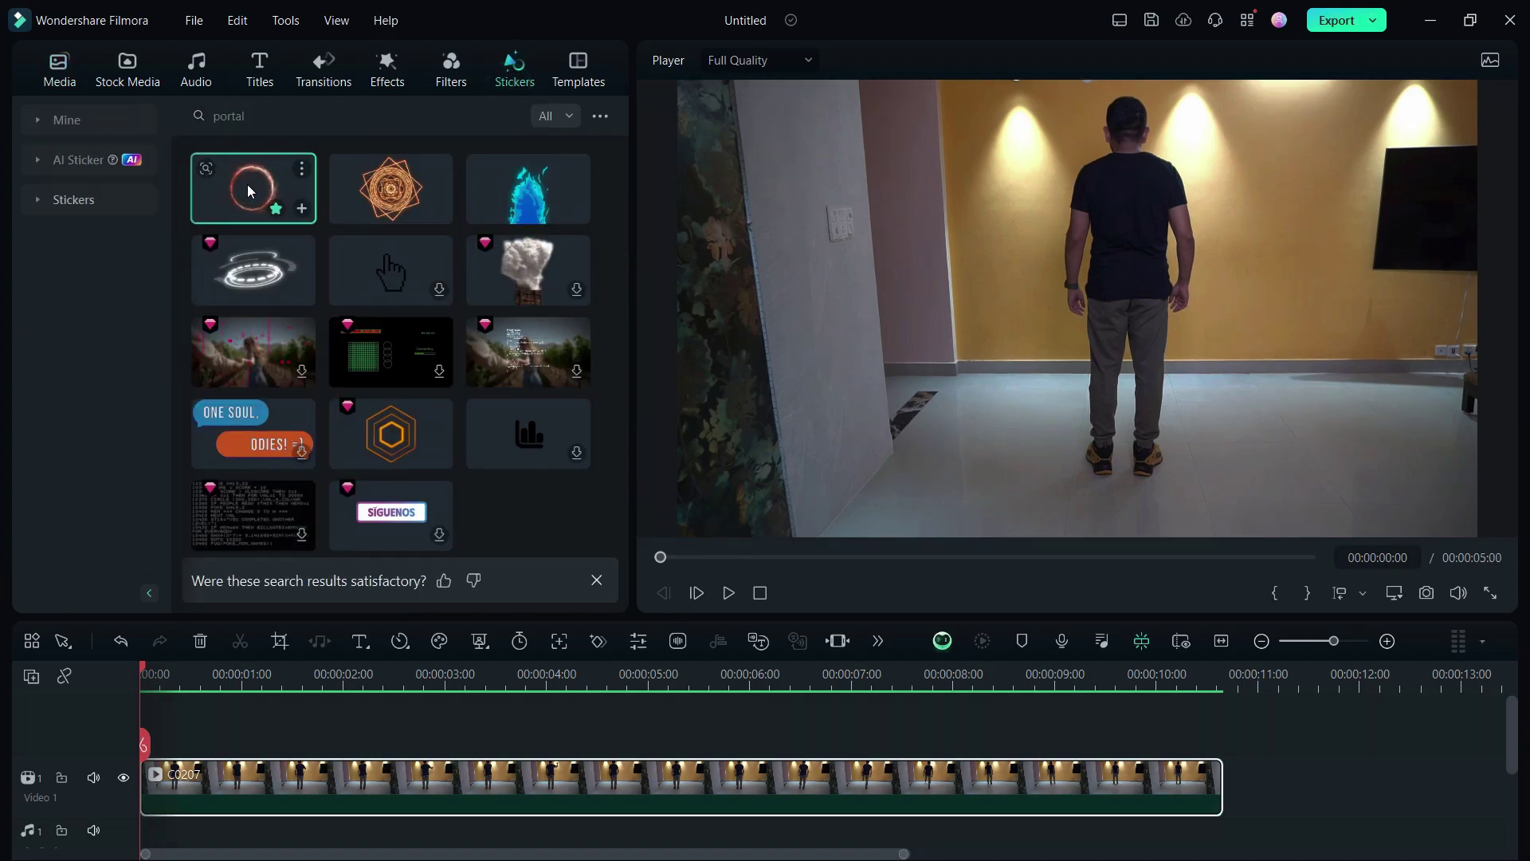
- Add the Realistic Cinematic Effect Element 19 portal sticker to Video 2, centered around the man
left_click_drag(250, 191, 161, 758)
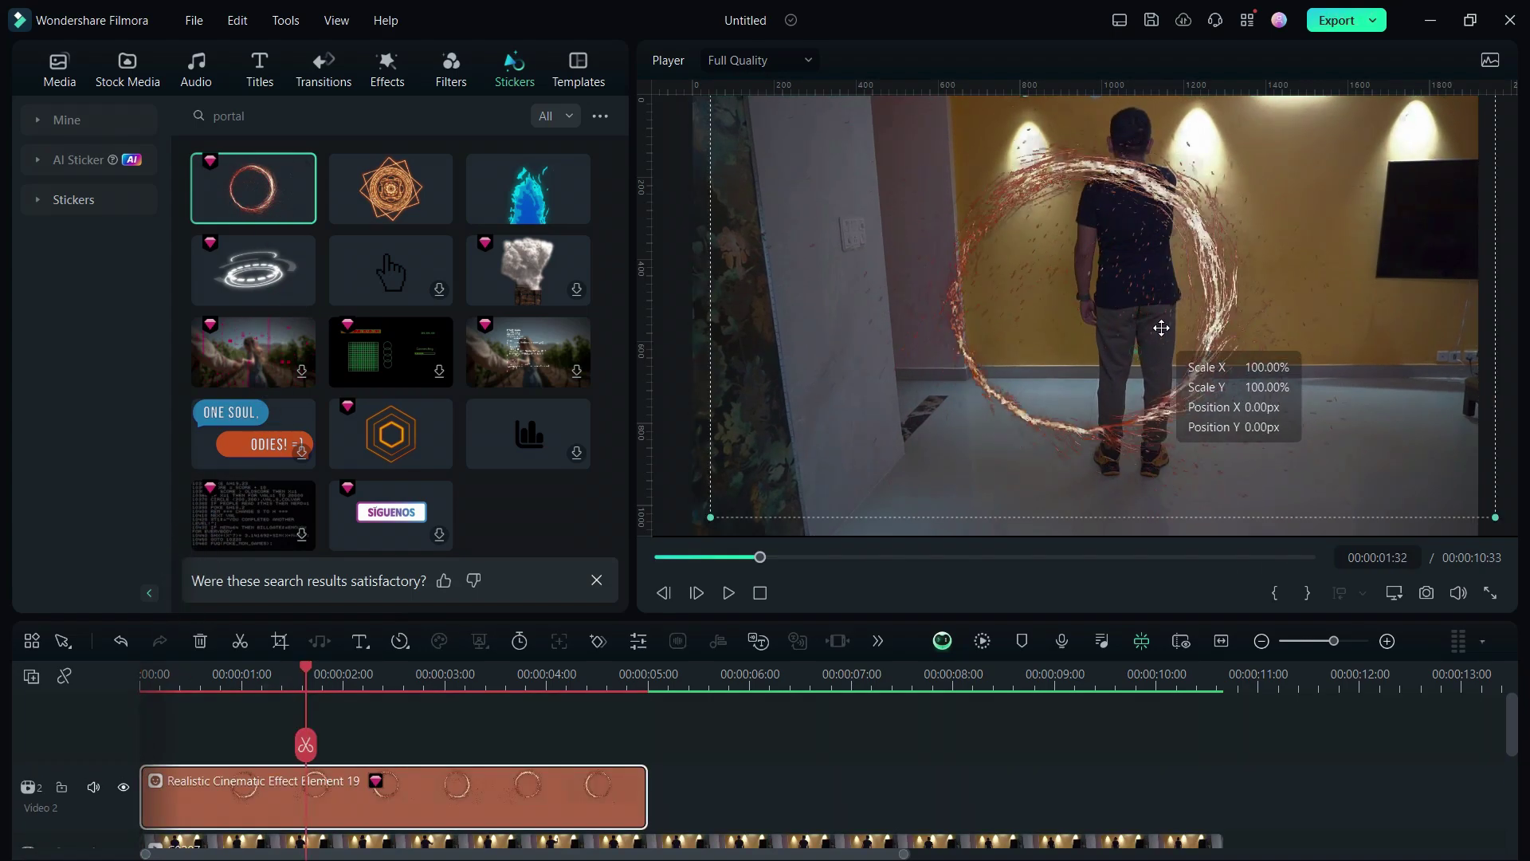
left_click(853, 557)
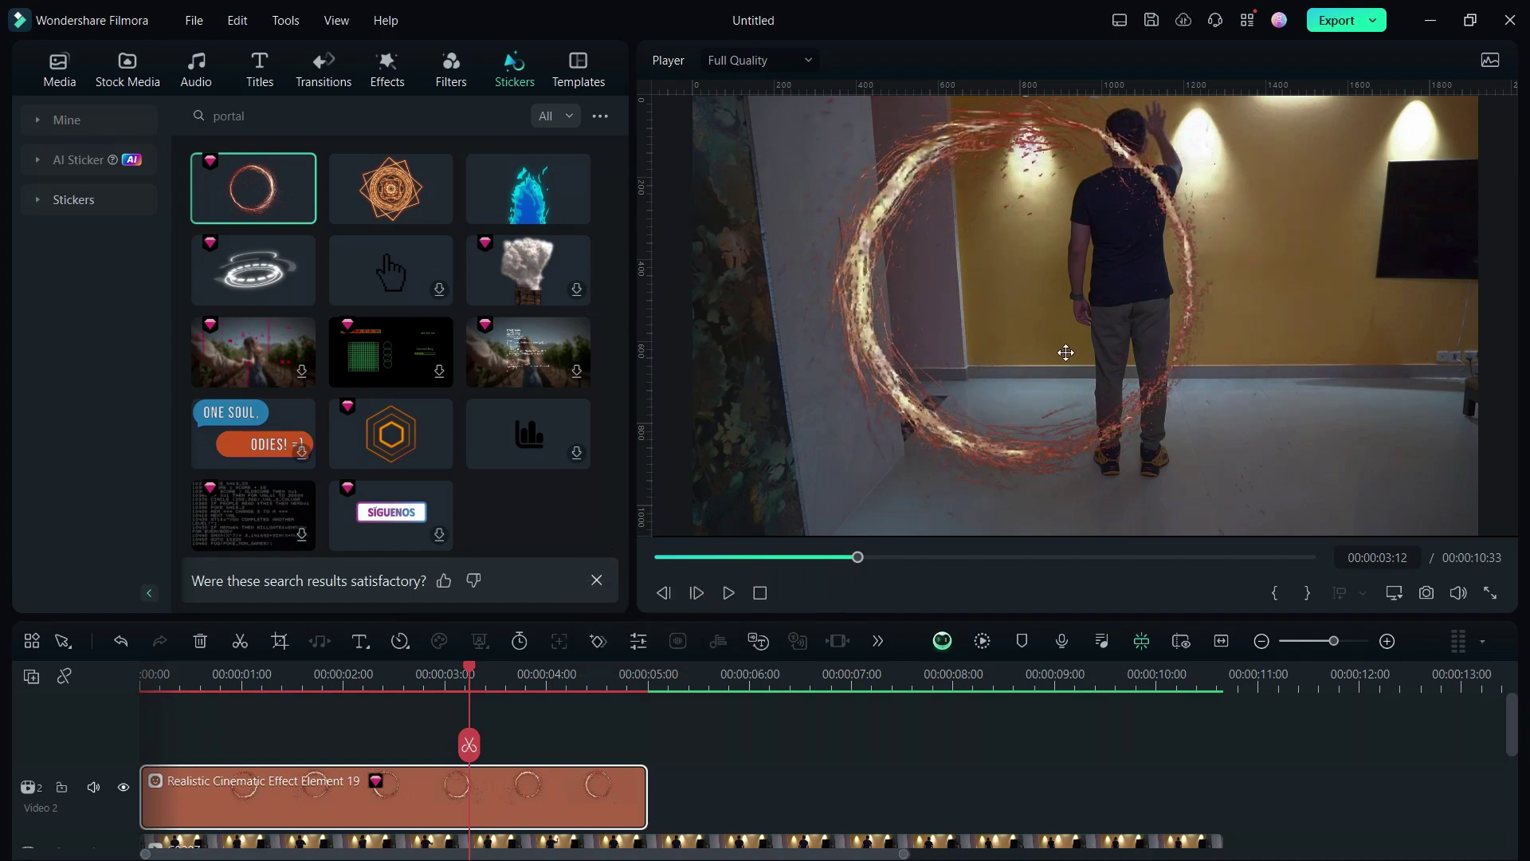
left_click_drag(1065, 352, 1196, 331)
- Shift the portal sticker later and extend it to end at 00:00:10:33, then play it back
left_click_drag(300, 797, 350, 749)
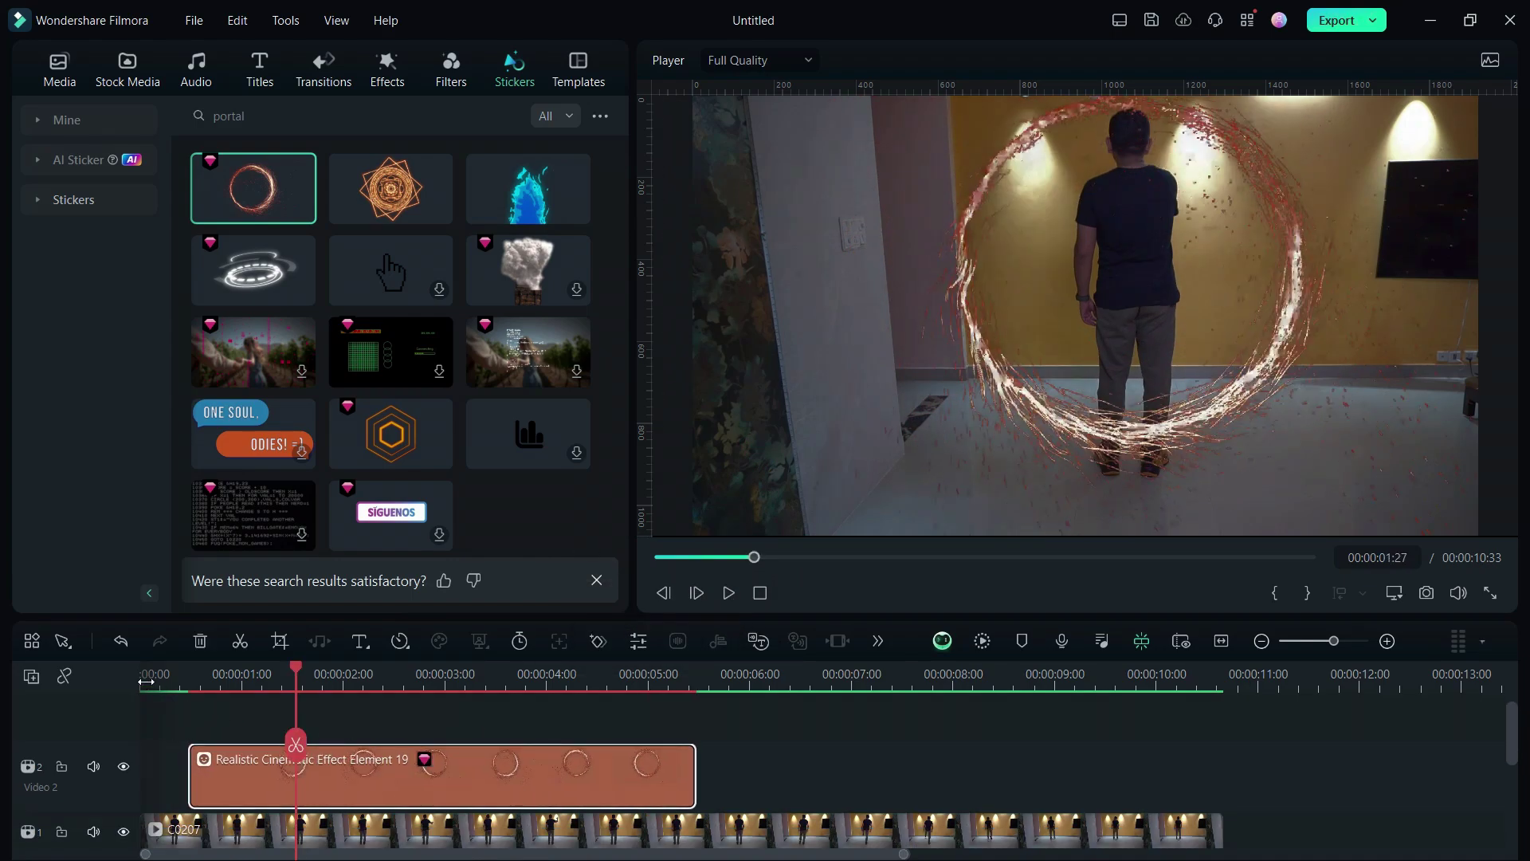
left_click(146, 682)
key("space")
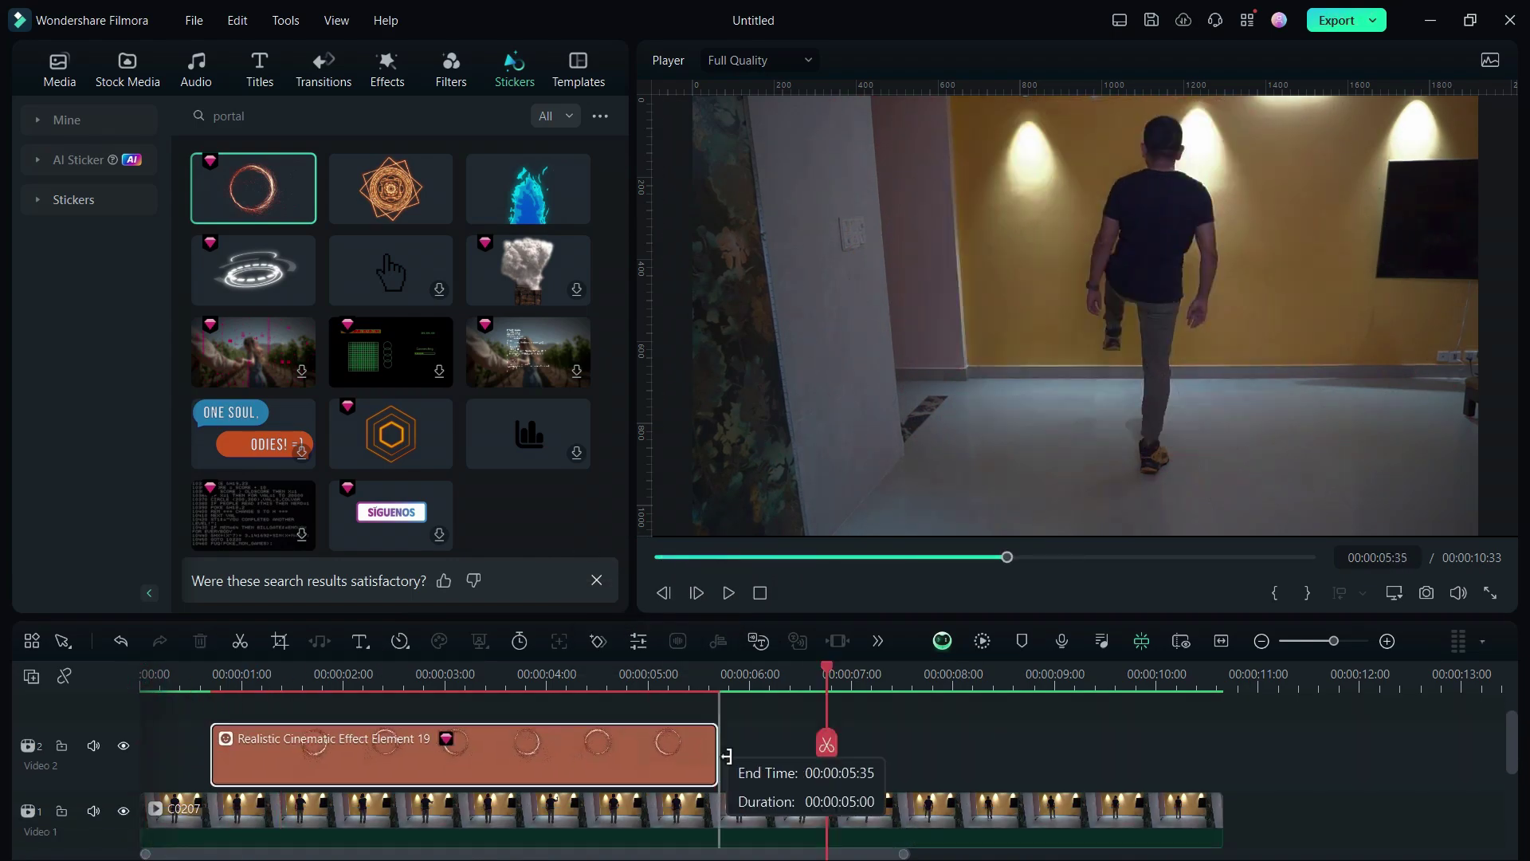
left_click_drag(727, 756, 1217, 745)
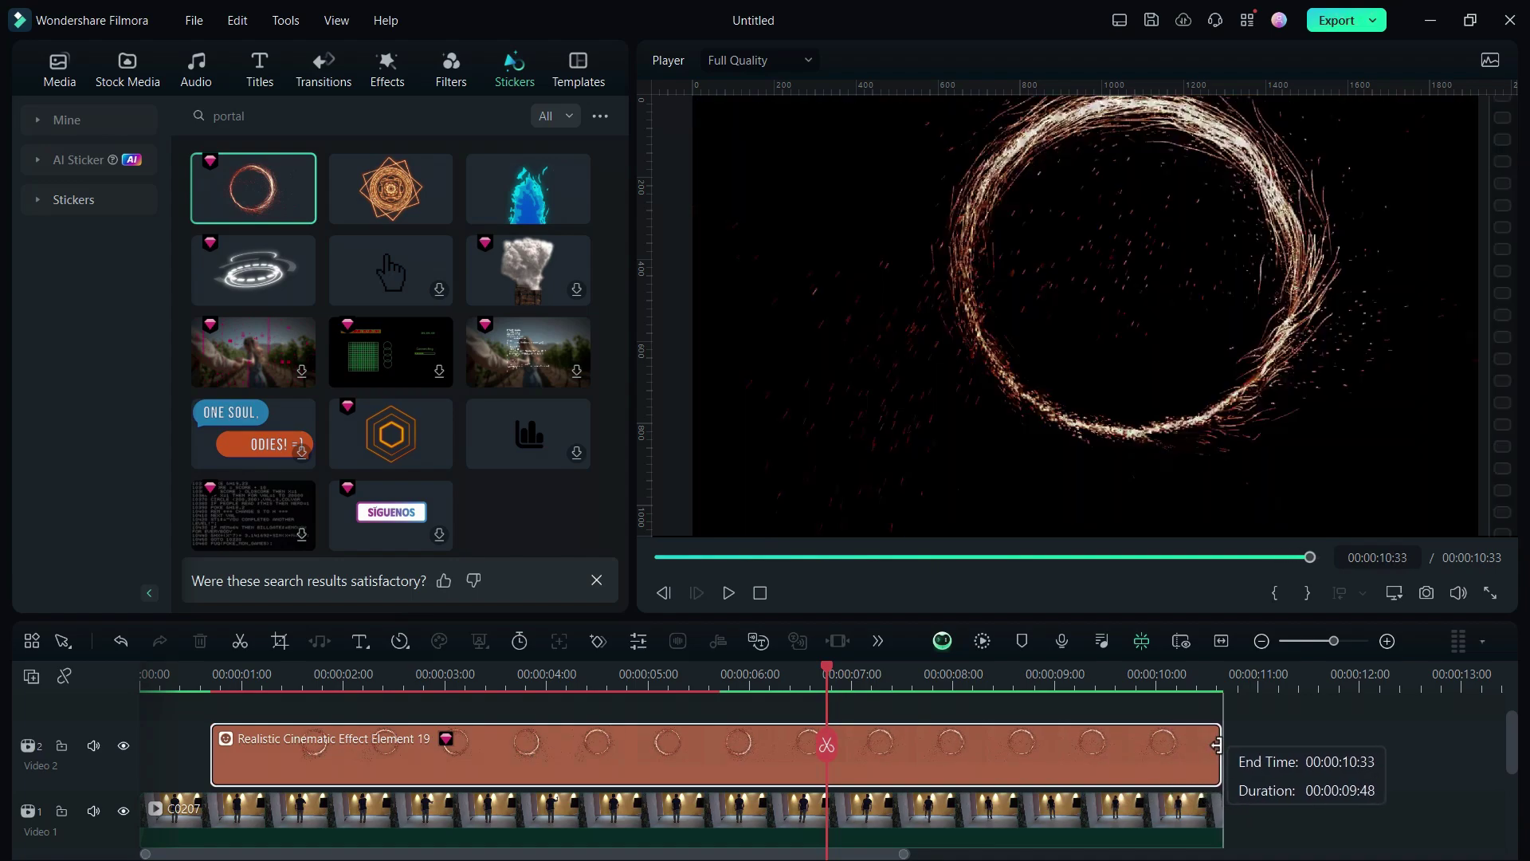
left_click(729, 593)
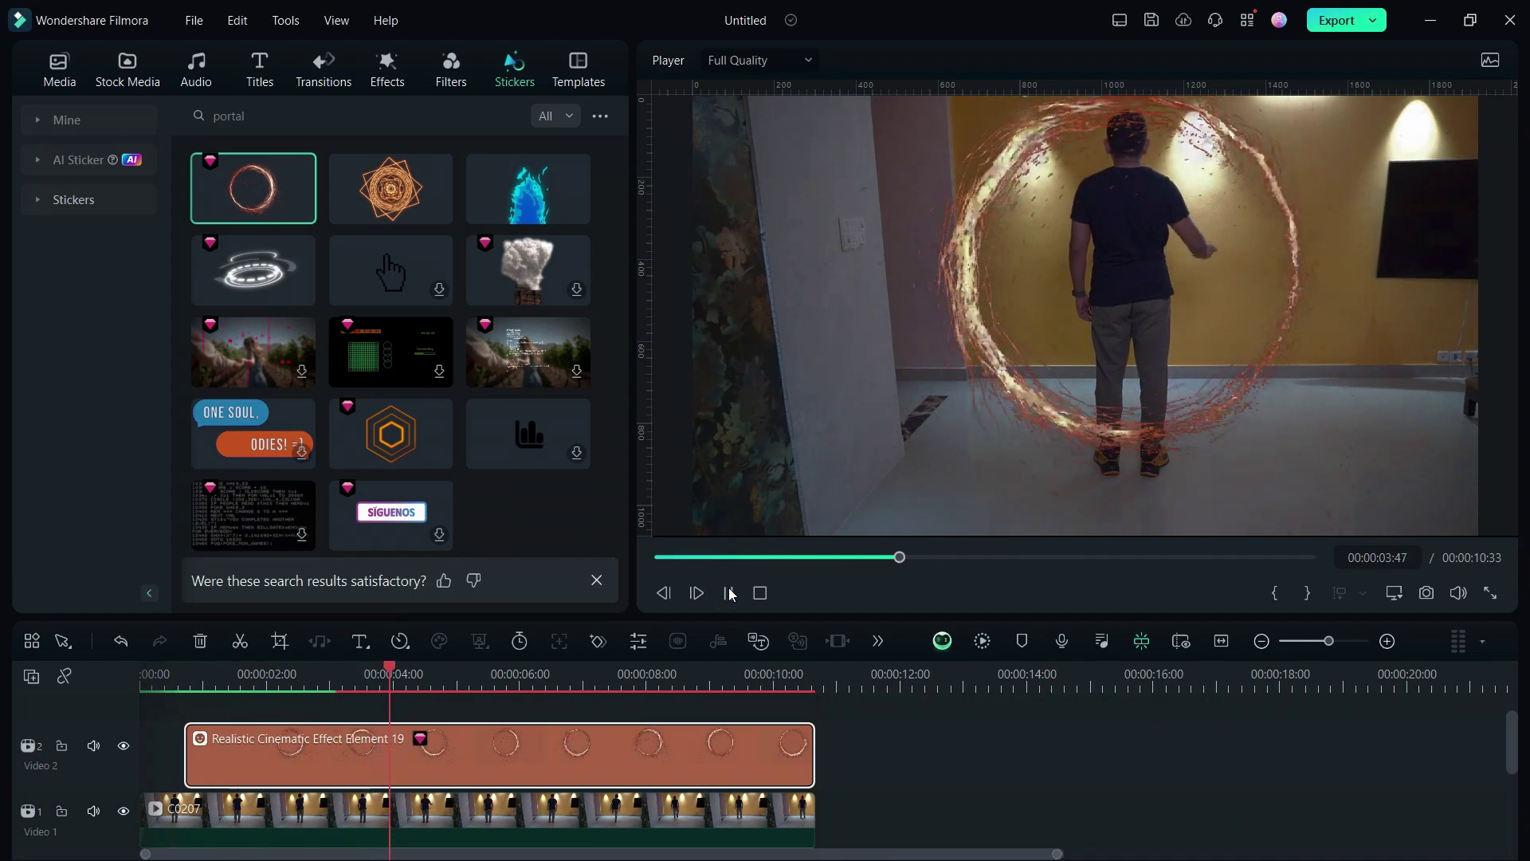
- Keyframe the portal sticker's Scale from 12.94% at the start to about 60% at 00:00:03:42
left_click(238, 768)
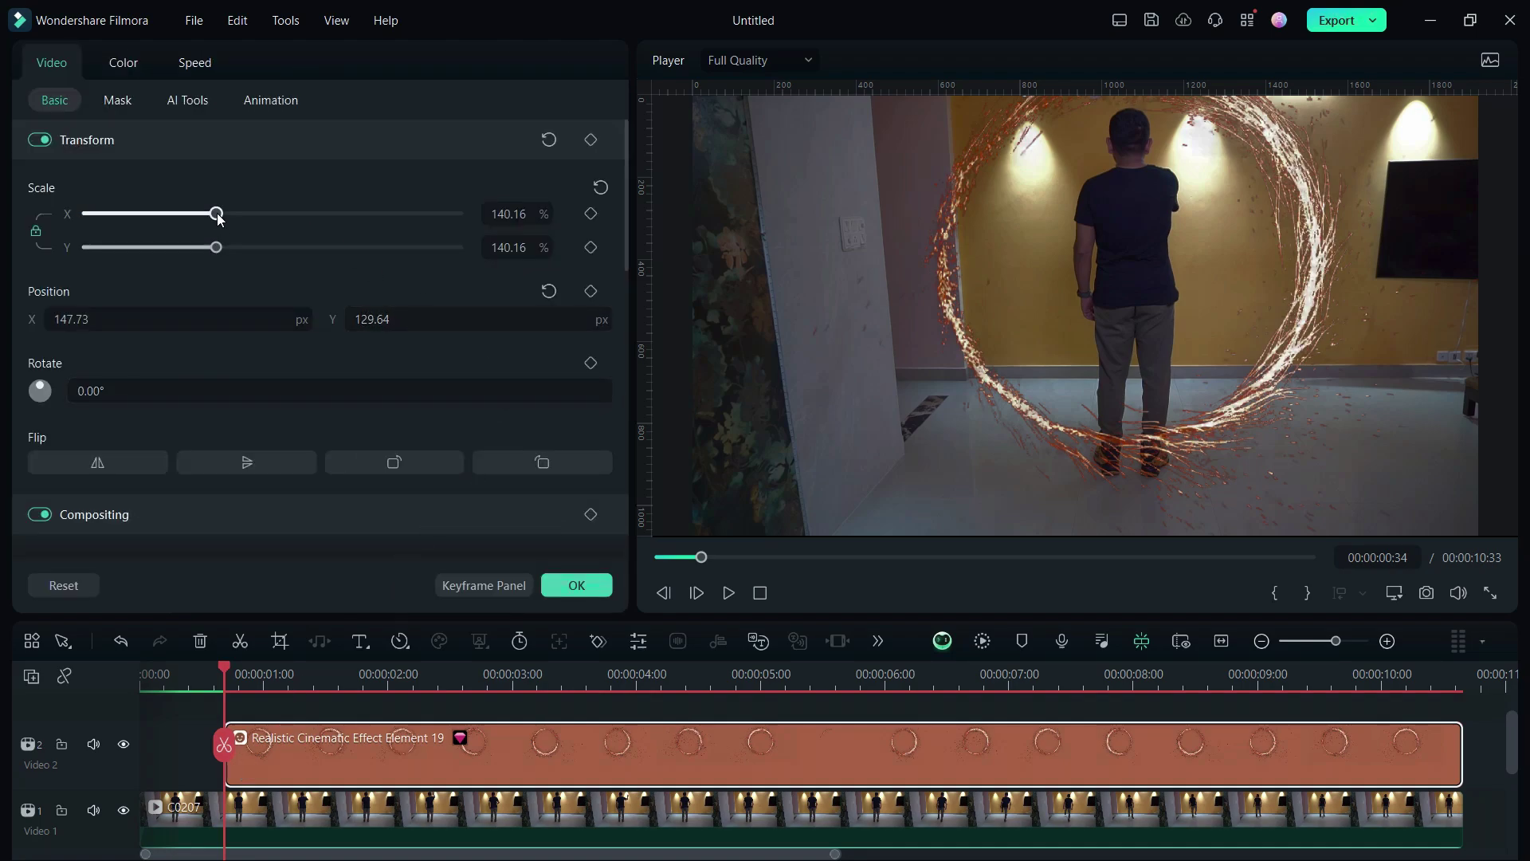
left_click_drag(217, 218, 95, 236)
left_click(592, 217)
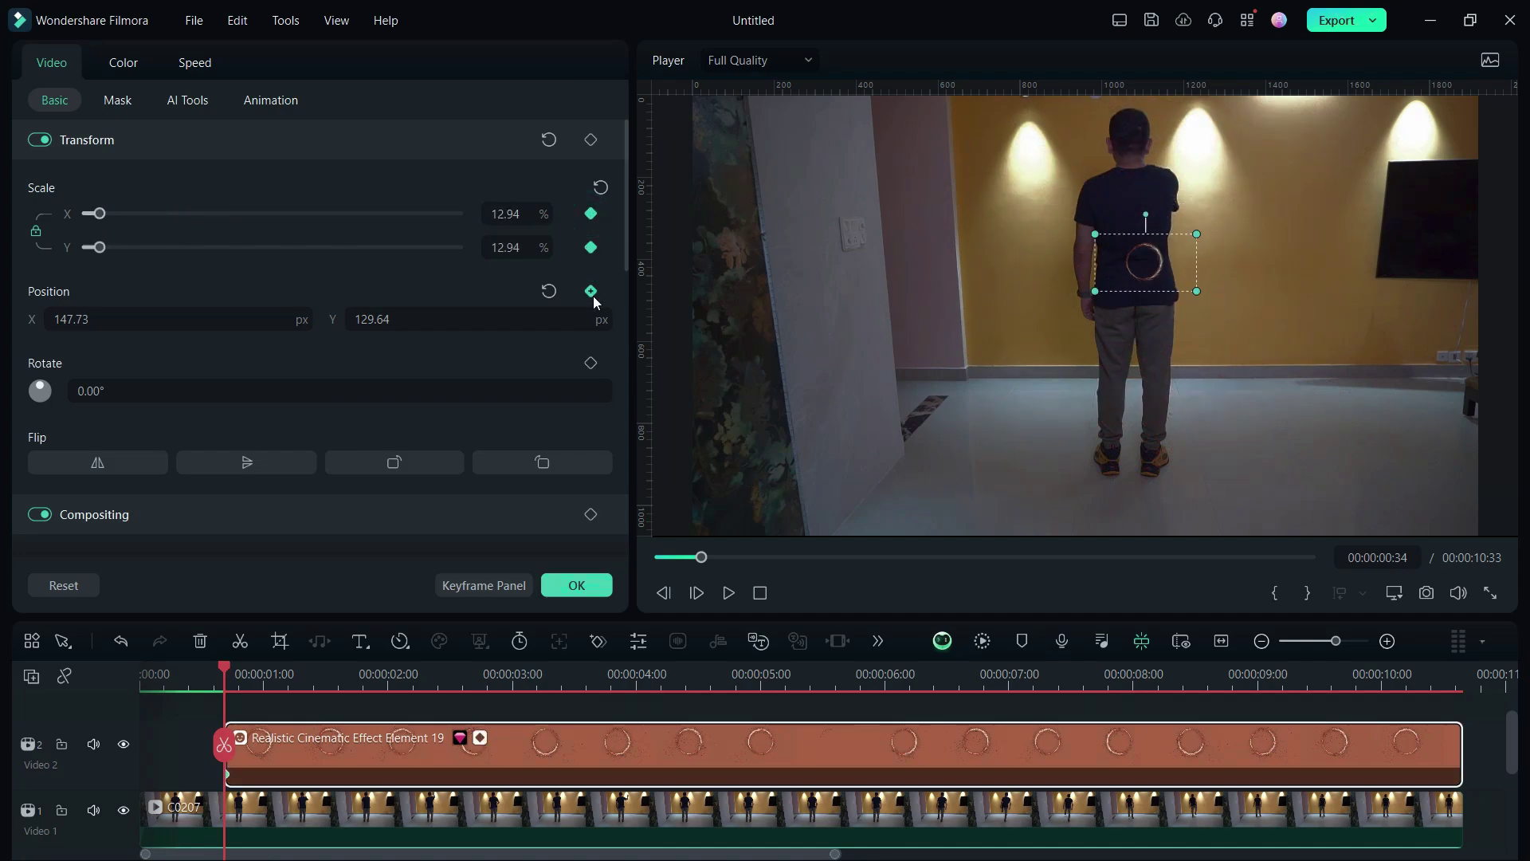
left_click_drag(225, 674, 618, 666)
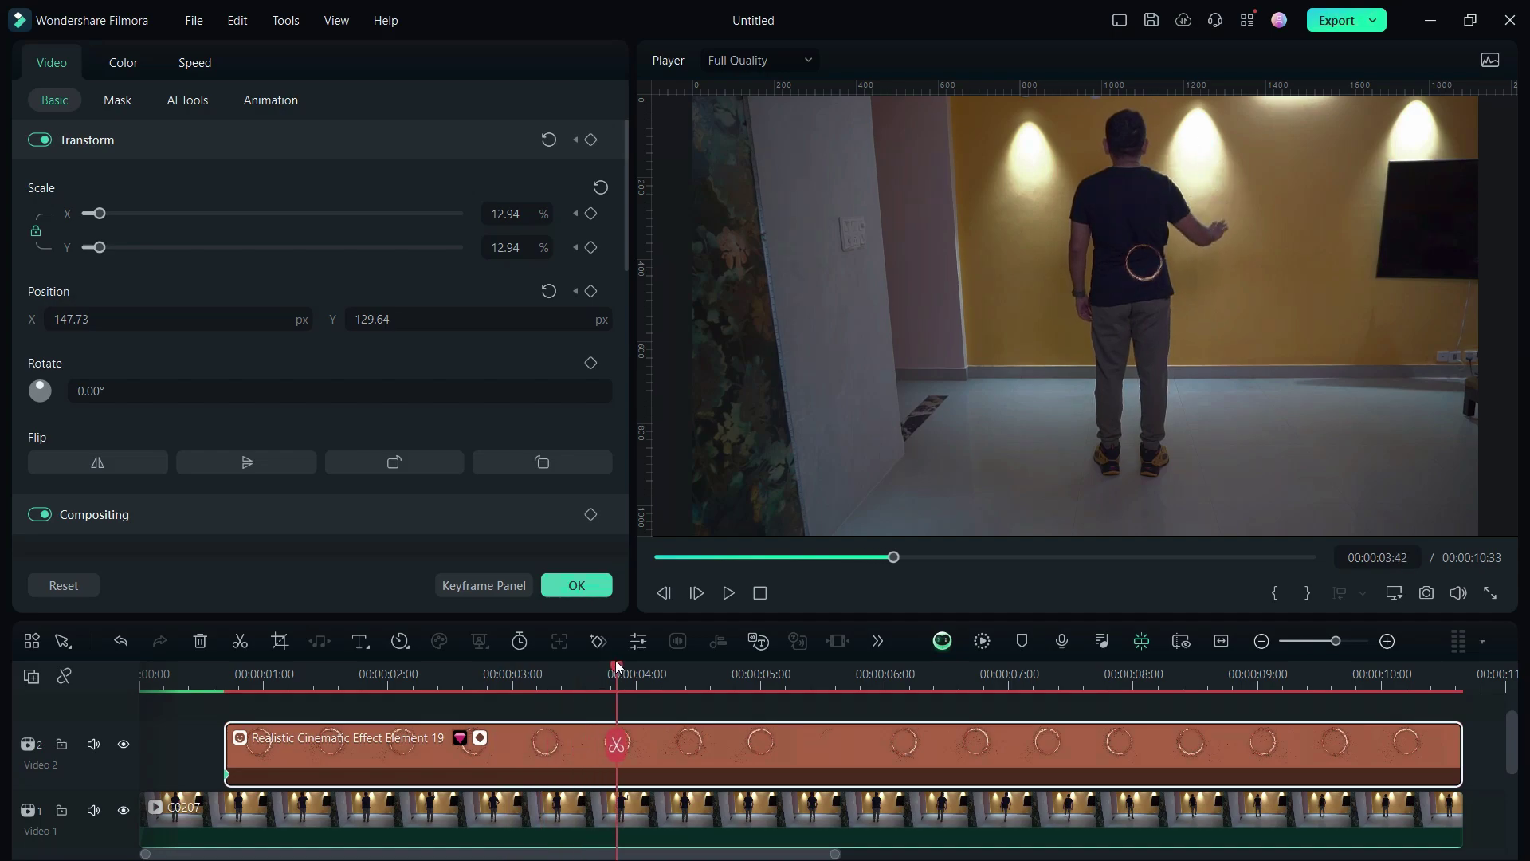
left_click_drag(102, 219, 227, 219)
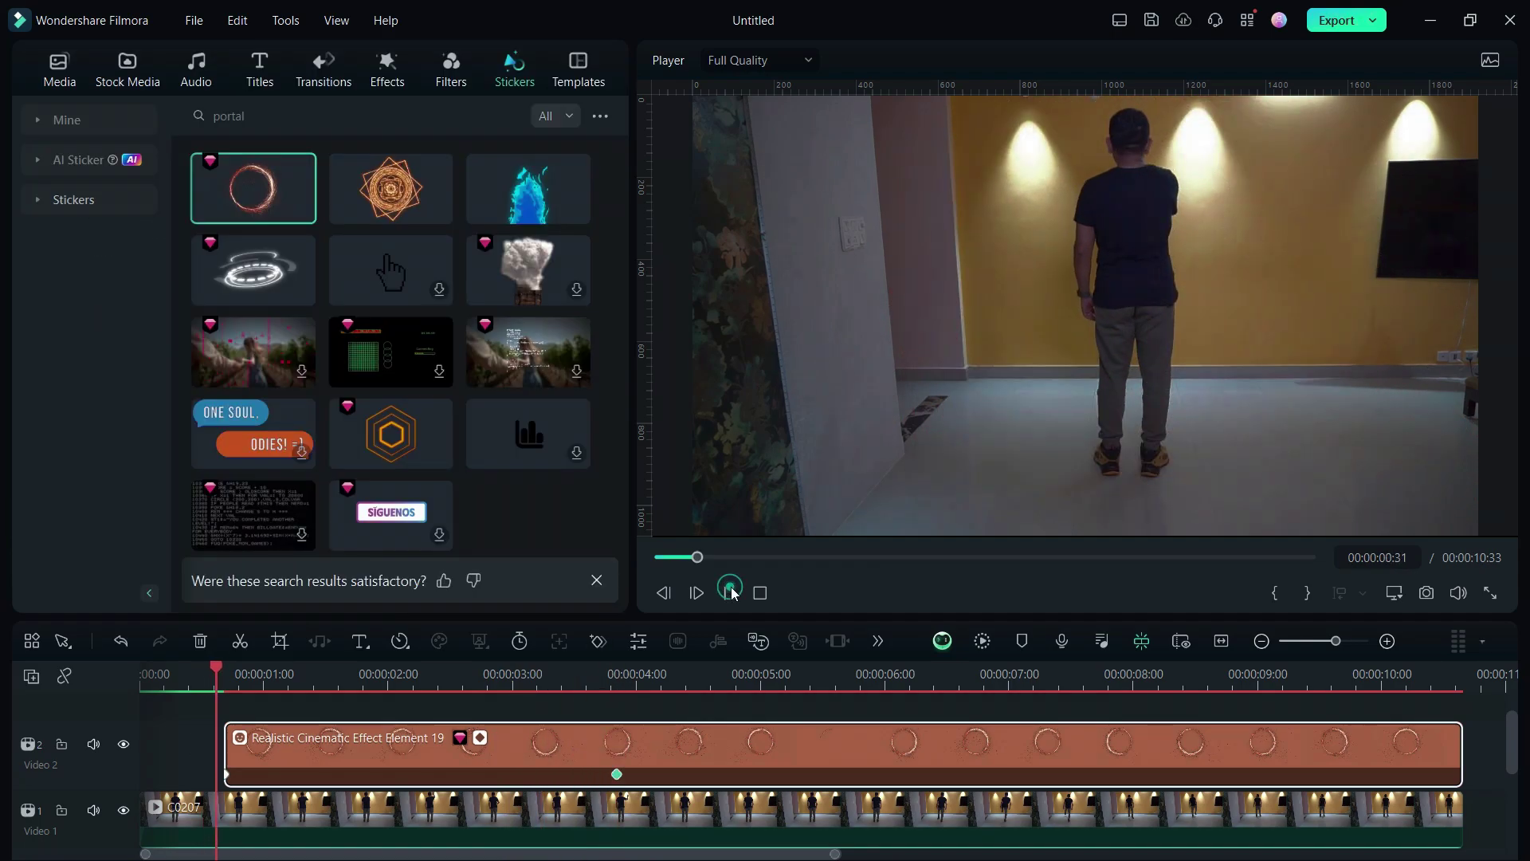
left_click(731, 592)
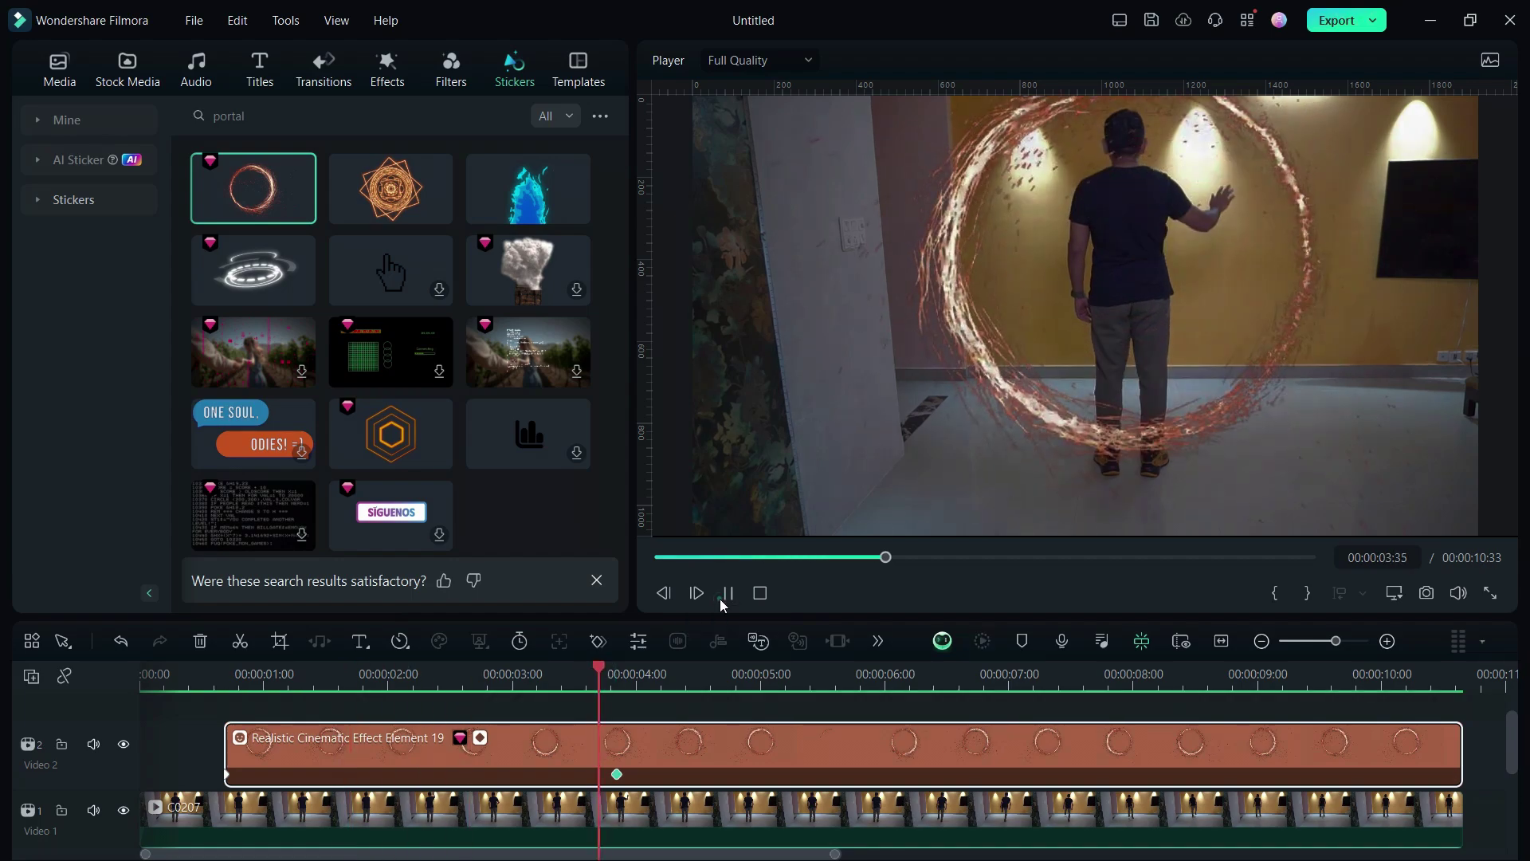
- Split the portal sticker at about 00:00:04:46 and line the three pieces up back to back on Video 2
left_click(726, 598)
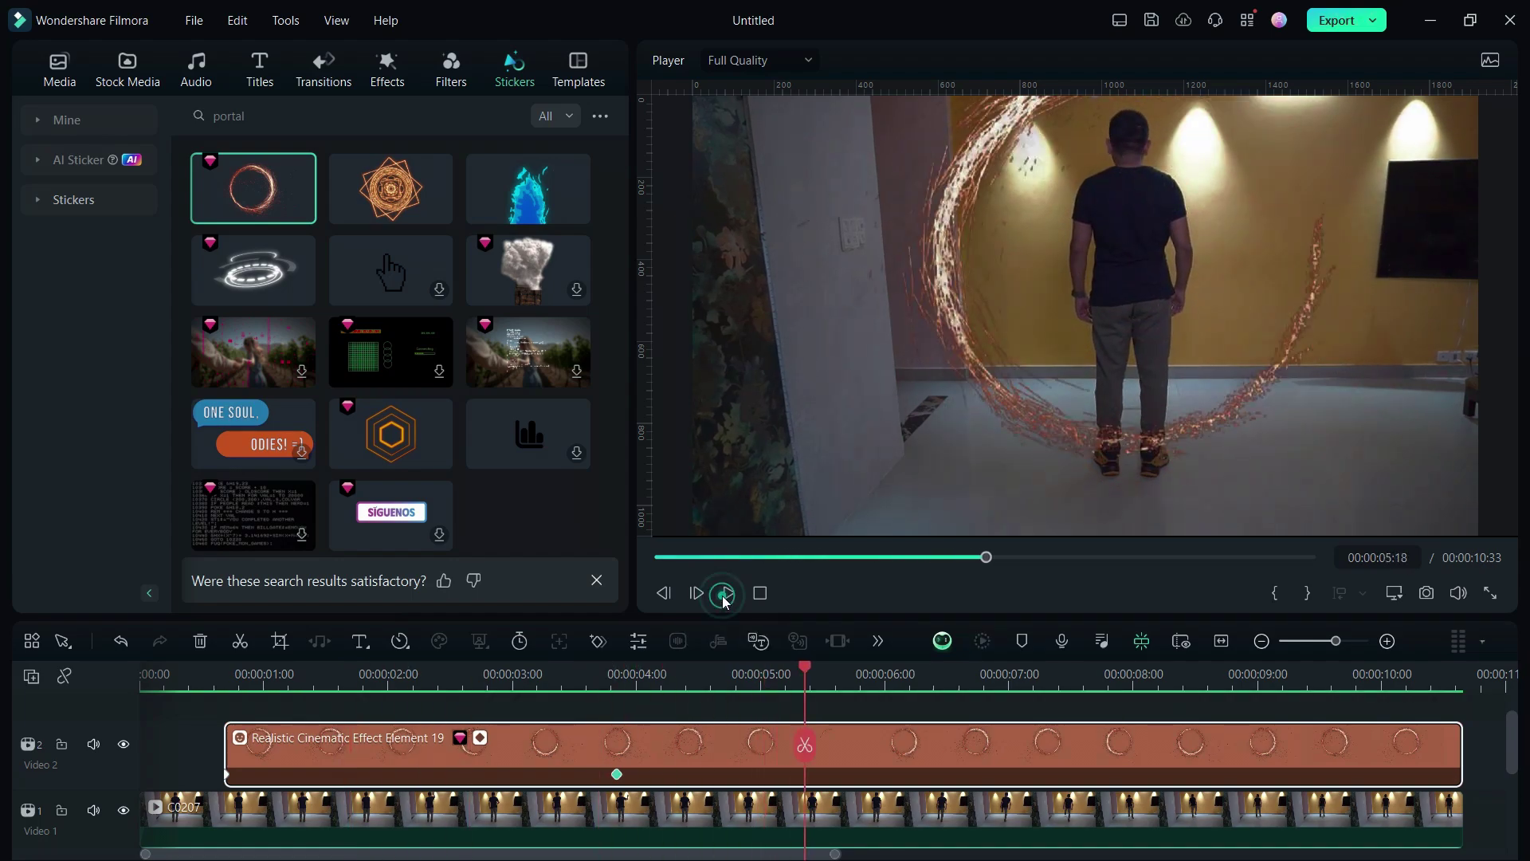
left_click_drag(807, 676, 753, 681)
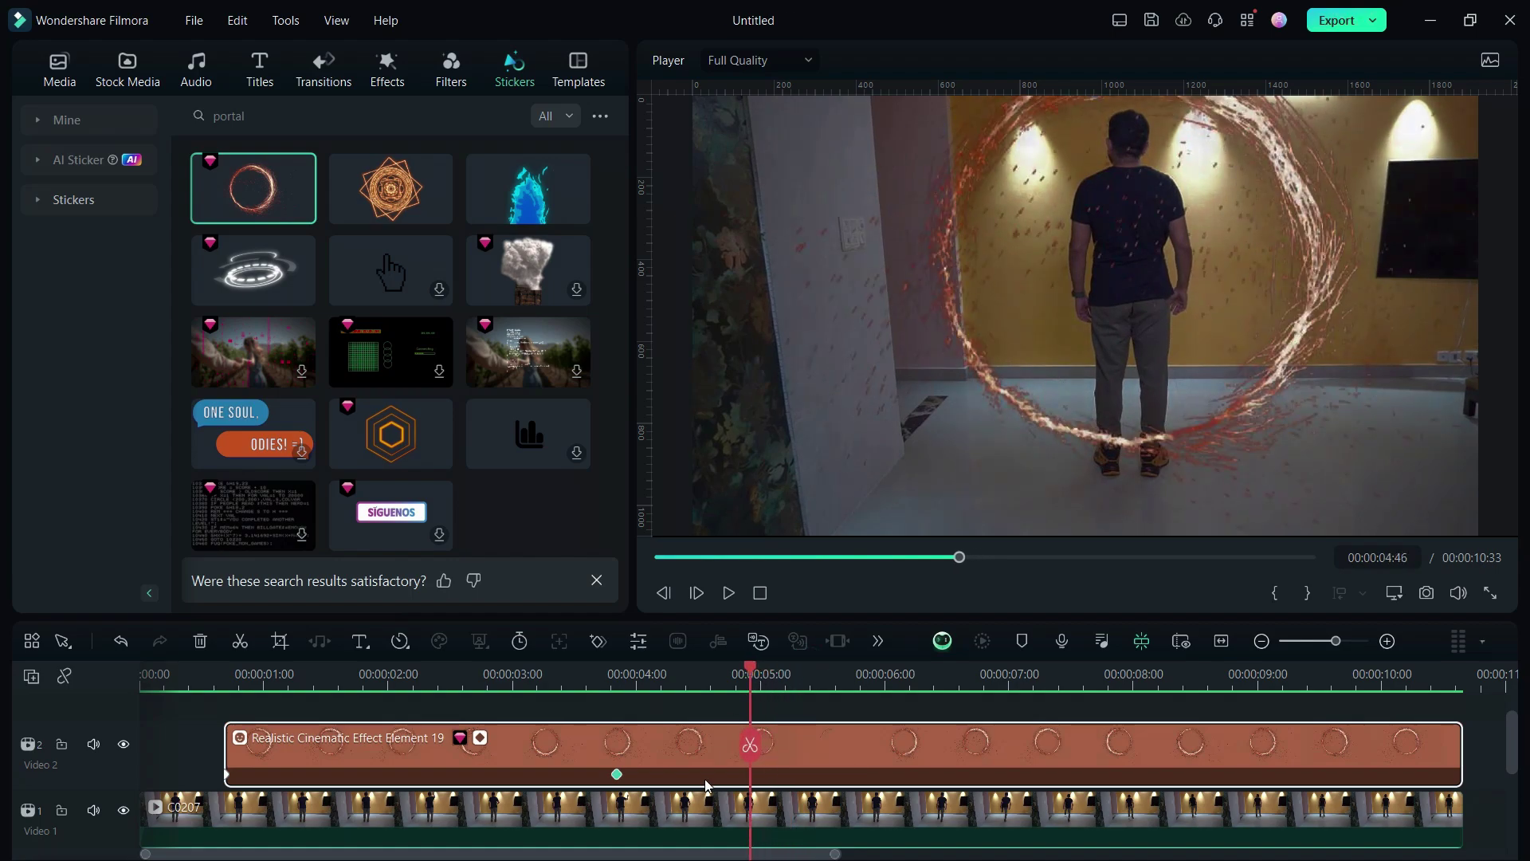
left_click(753, 746)
key("space")
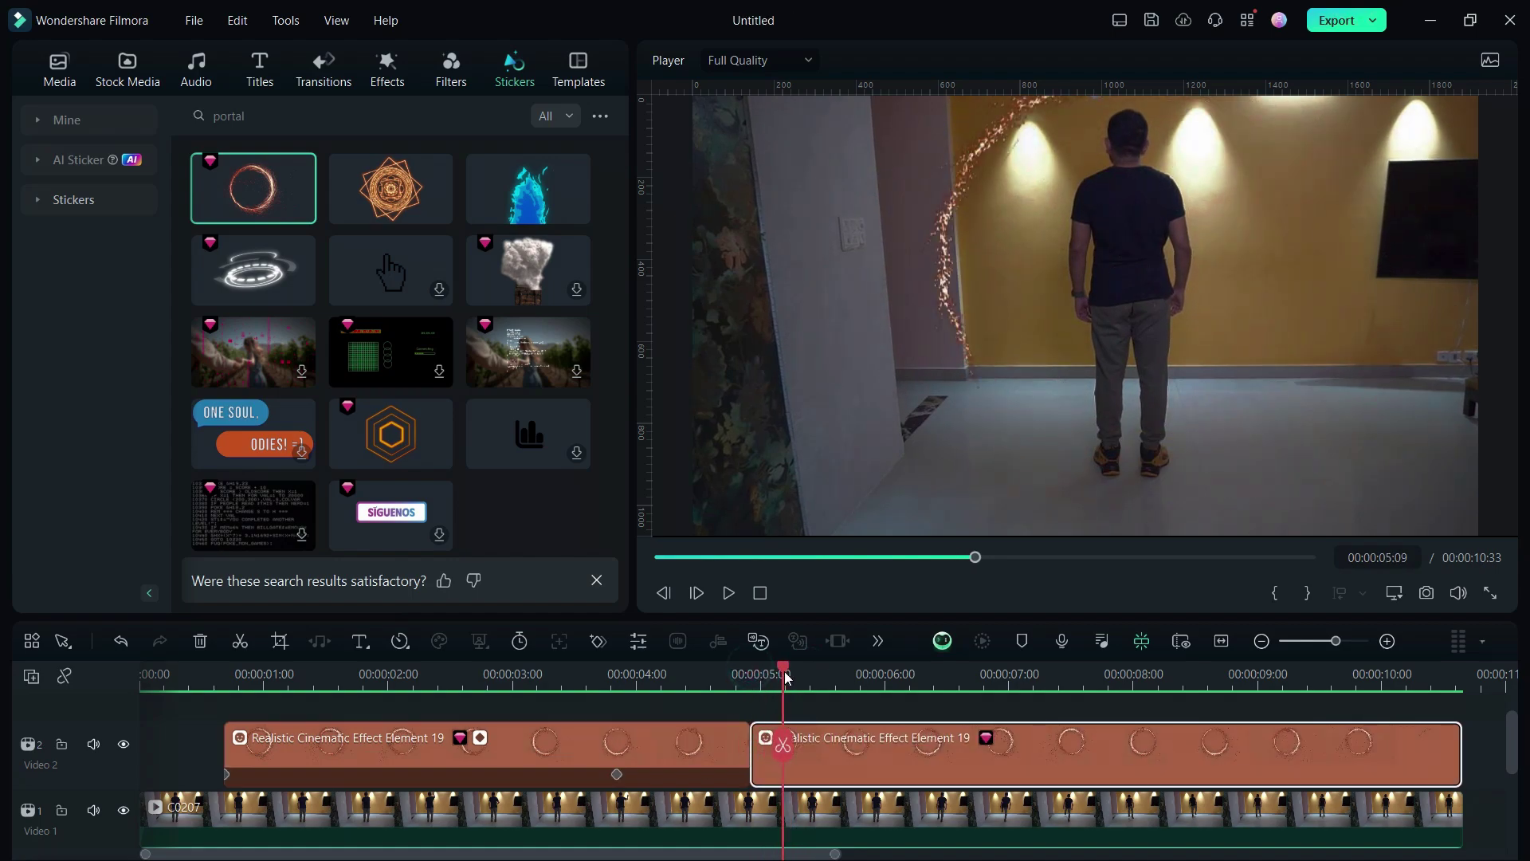
key("space")
left_click_drag(763, 777, 1295, 769)
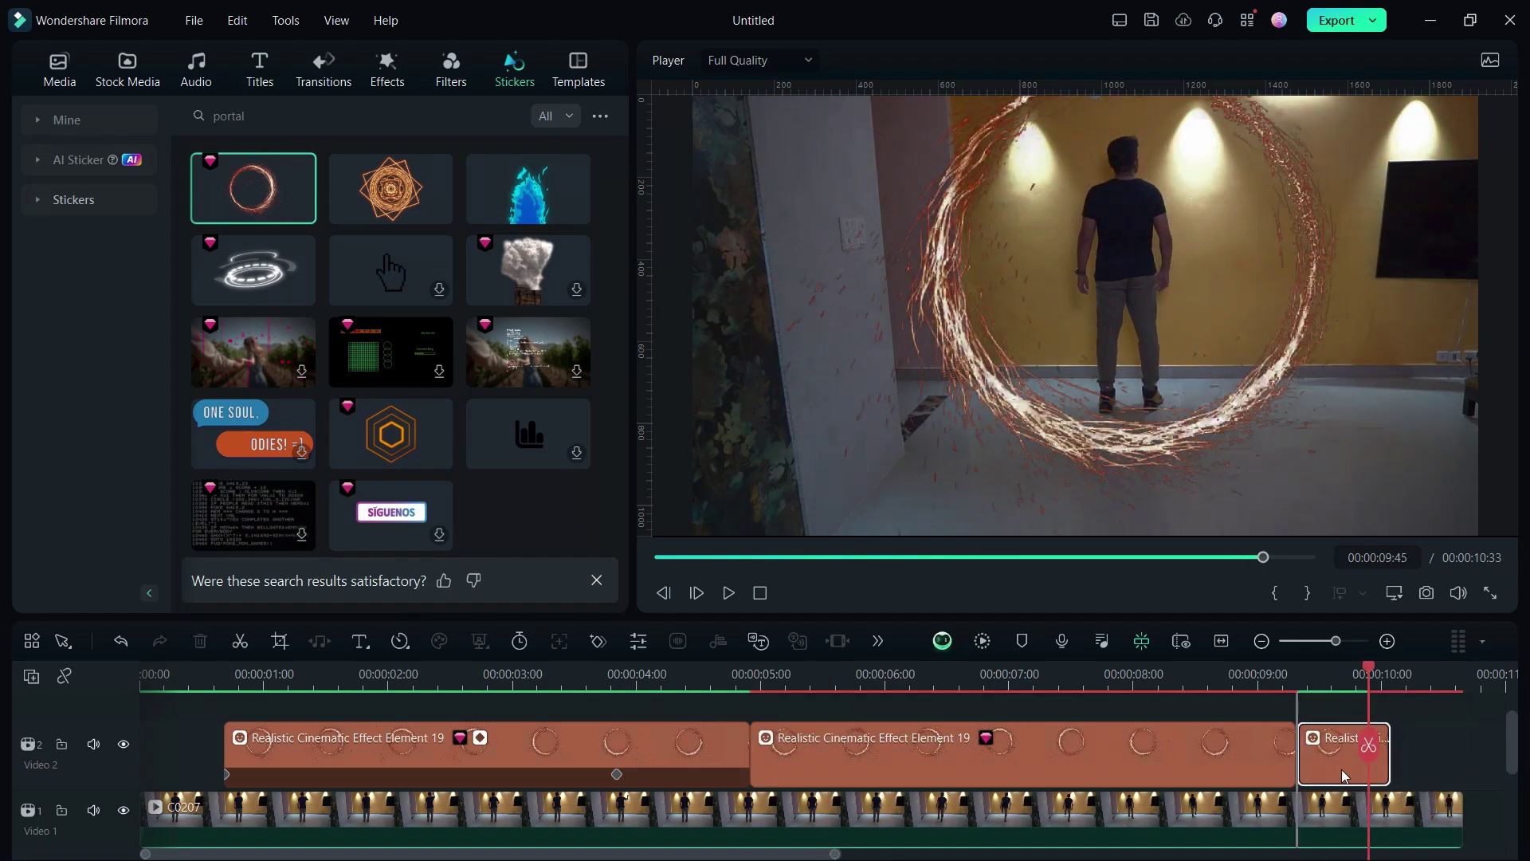
left_click(692, 687)
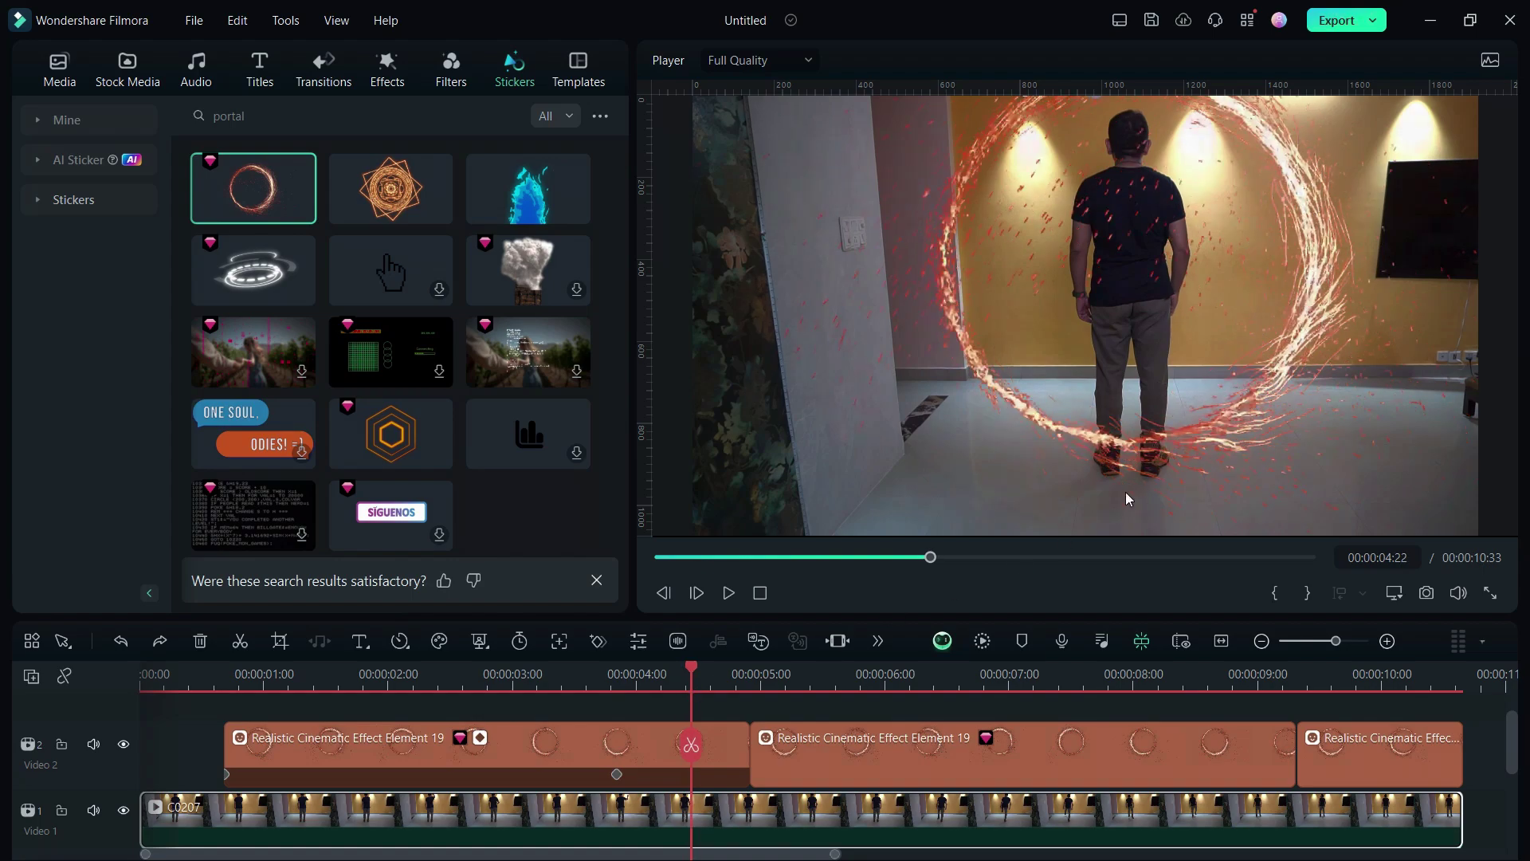
- Enable Smart Cutout under AI Tools for clip C0207 and launch the cutout editor
double_click(646, 824)
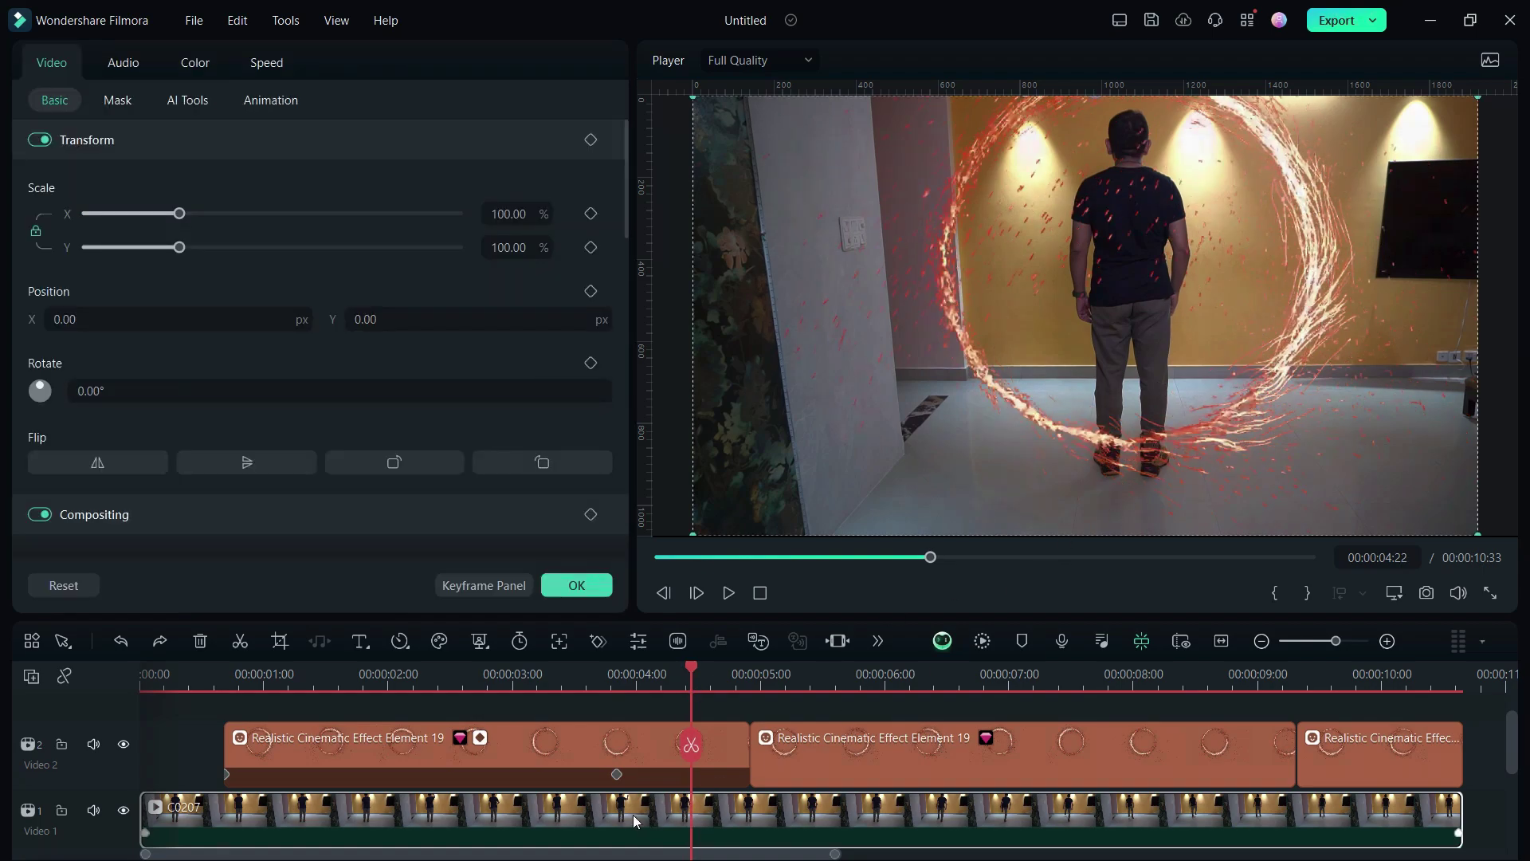
left_click(187, 101)
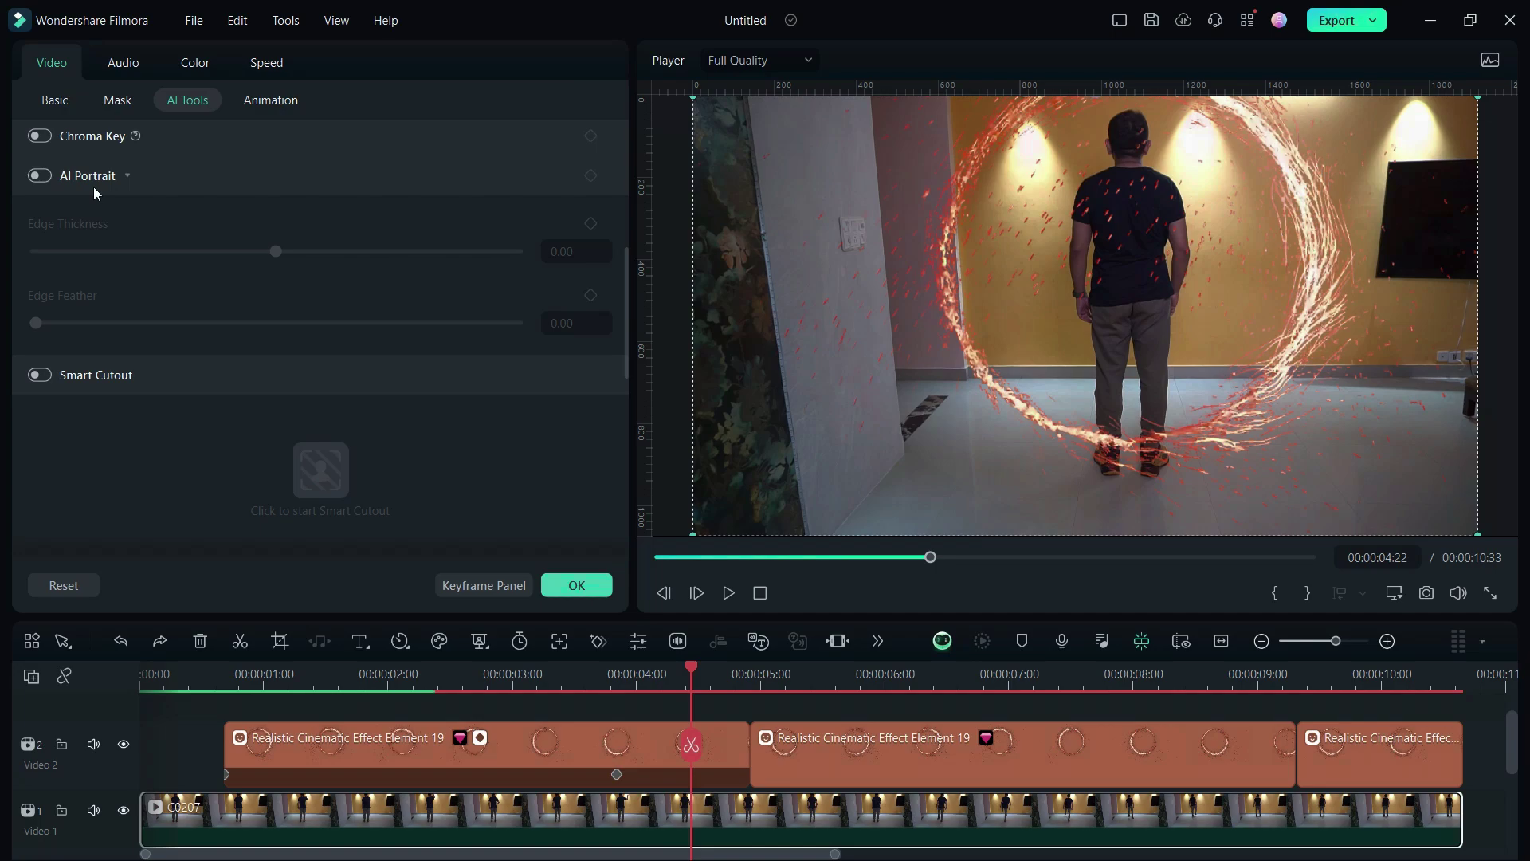
left_click(40, 376)
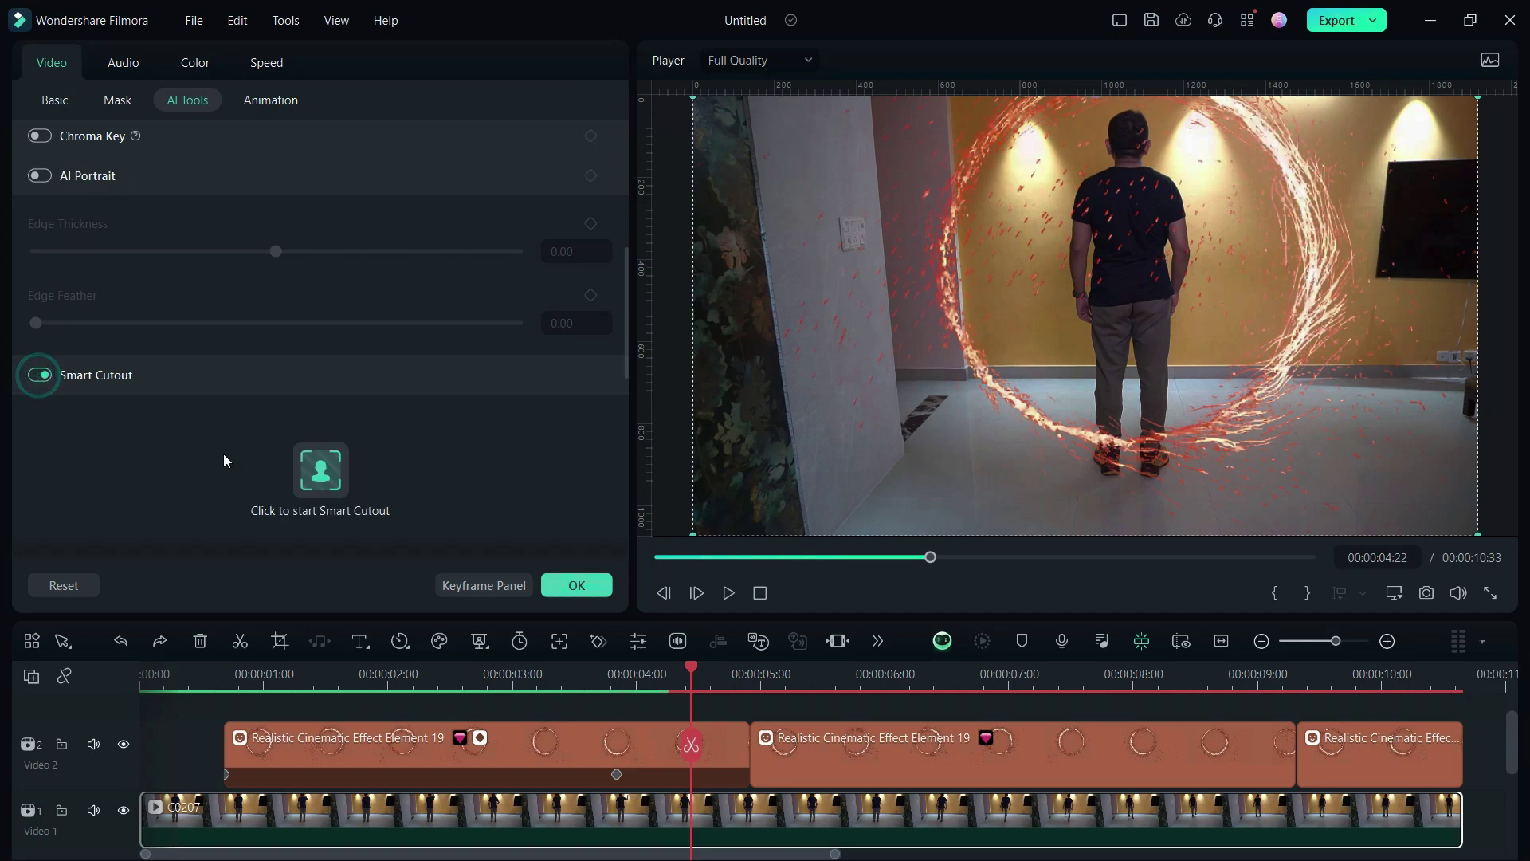
left_click(318, 472)
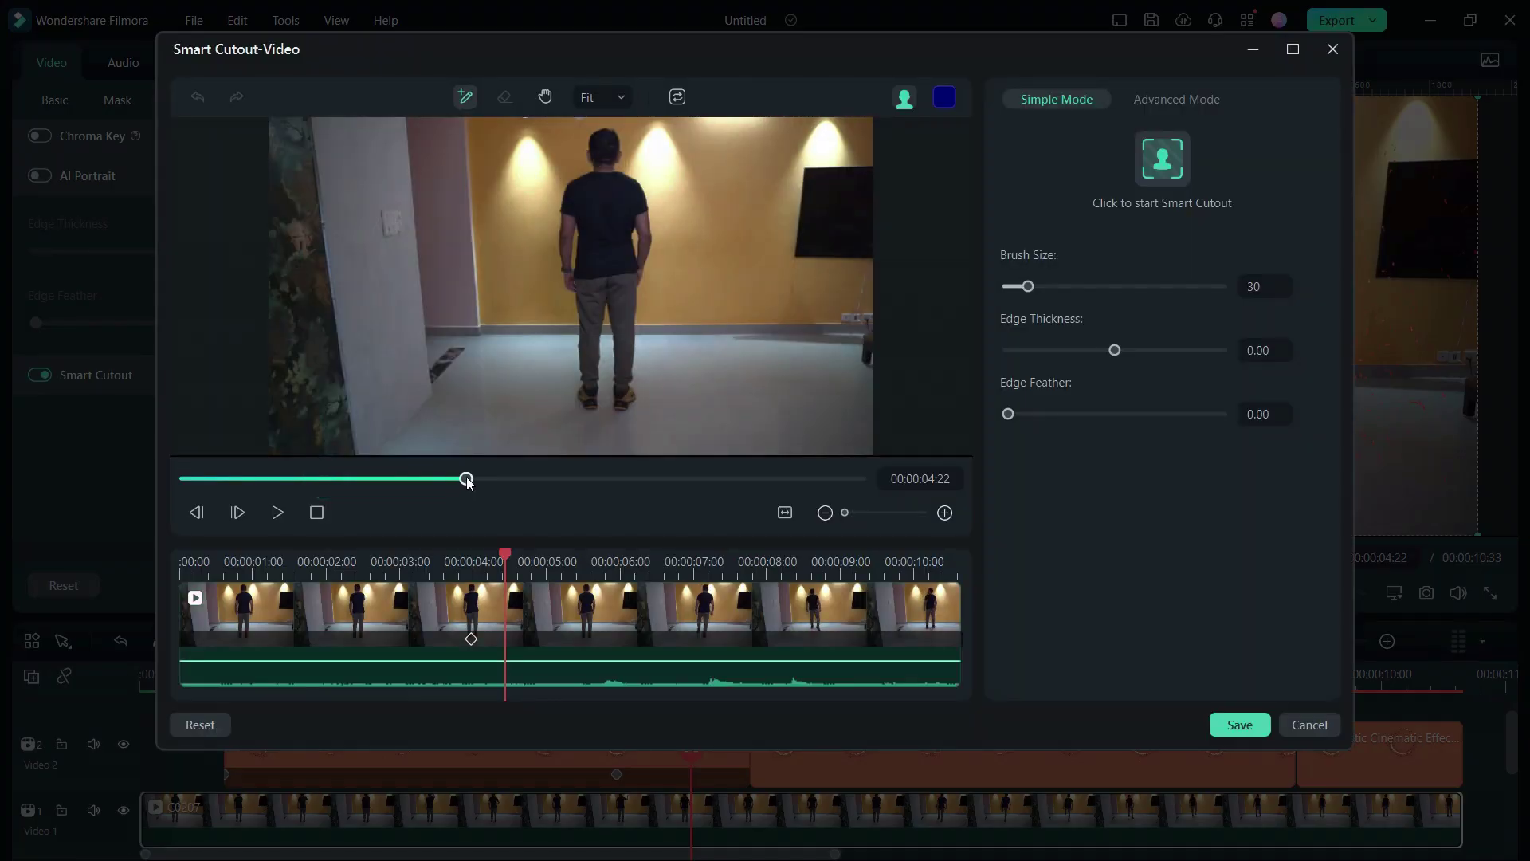
- Brush the man as the cutout subject, refine with the eraser, track him, and move C0207 to track 3
left_click_drag(468, 482, 178, 508)
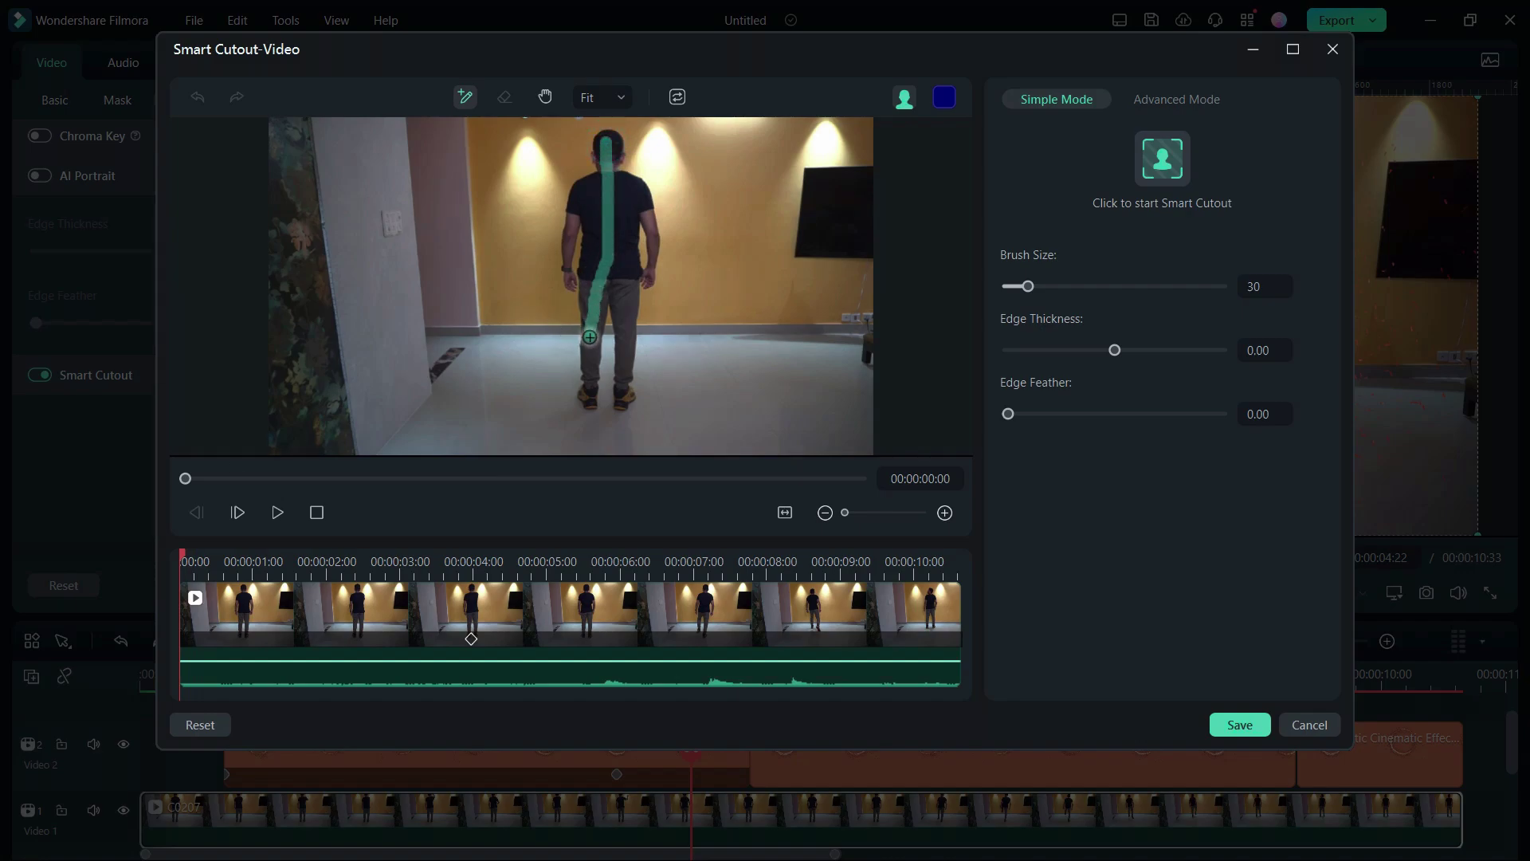
left_click_drag(591, 394, 591, 398)
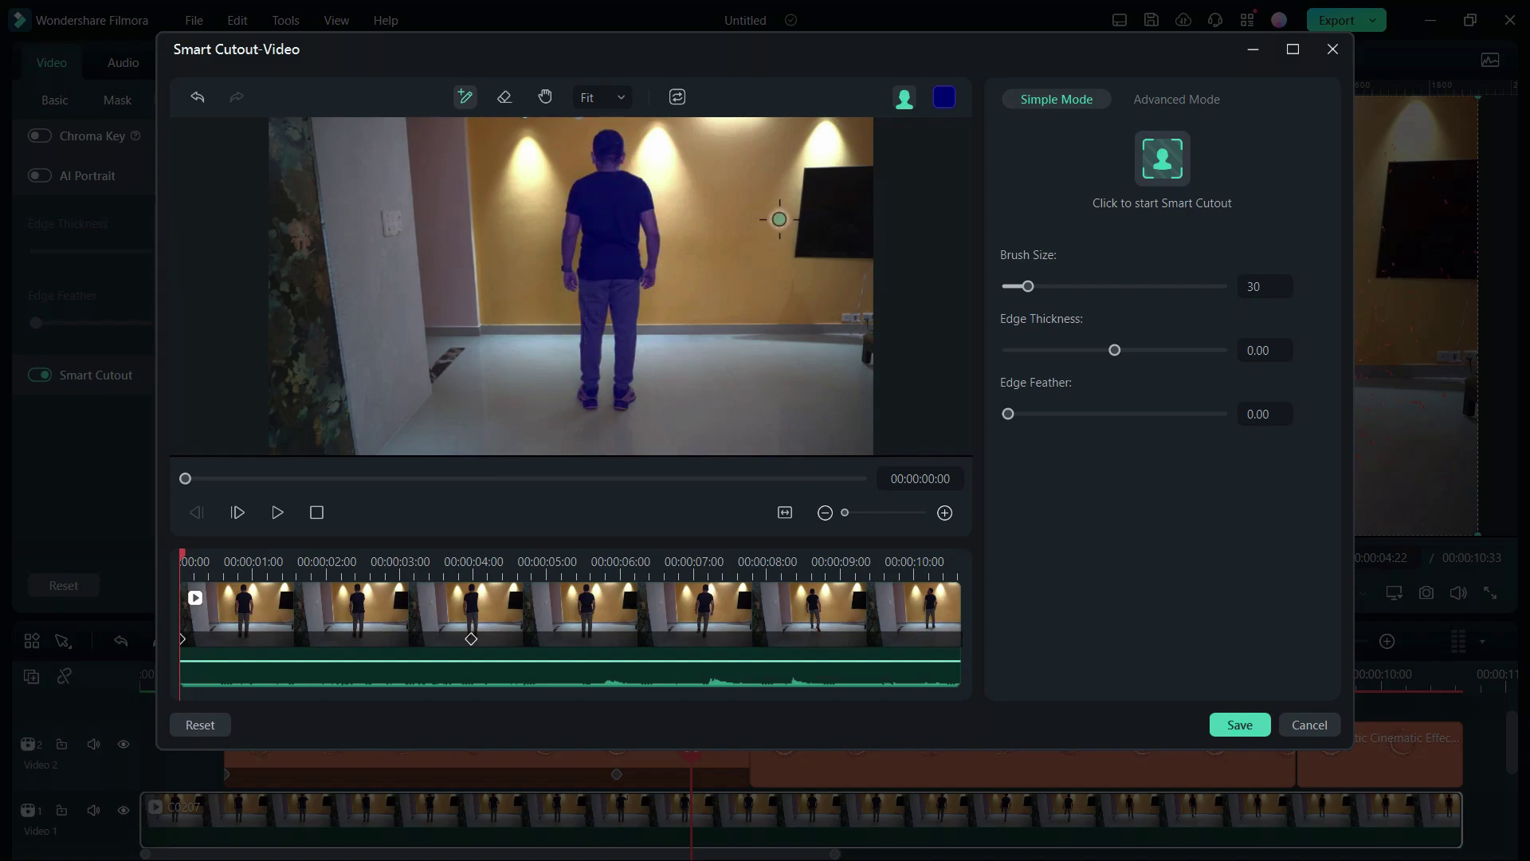
left_click(505, 96)
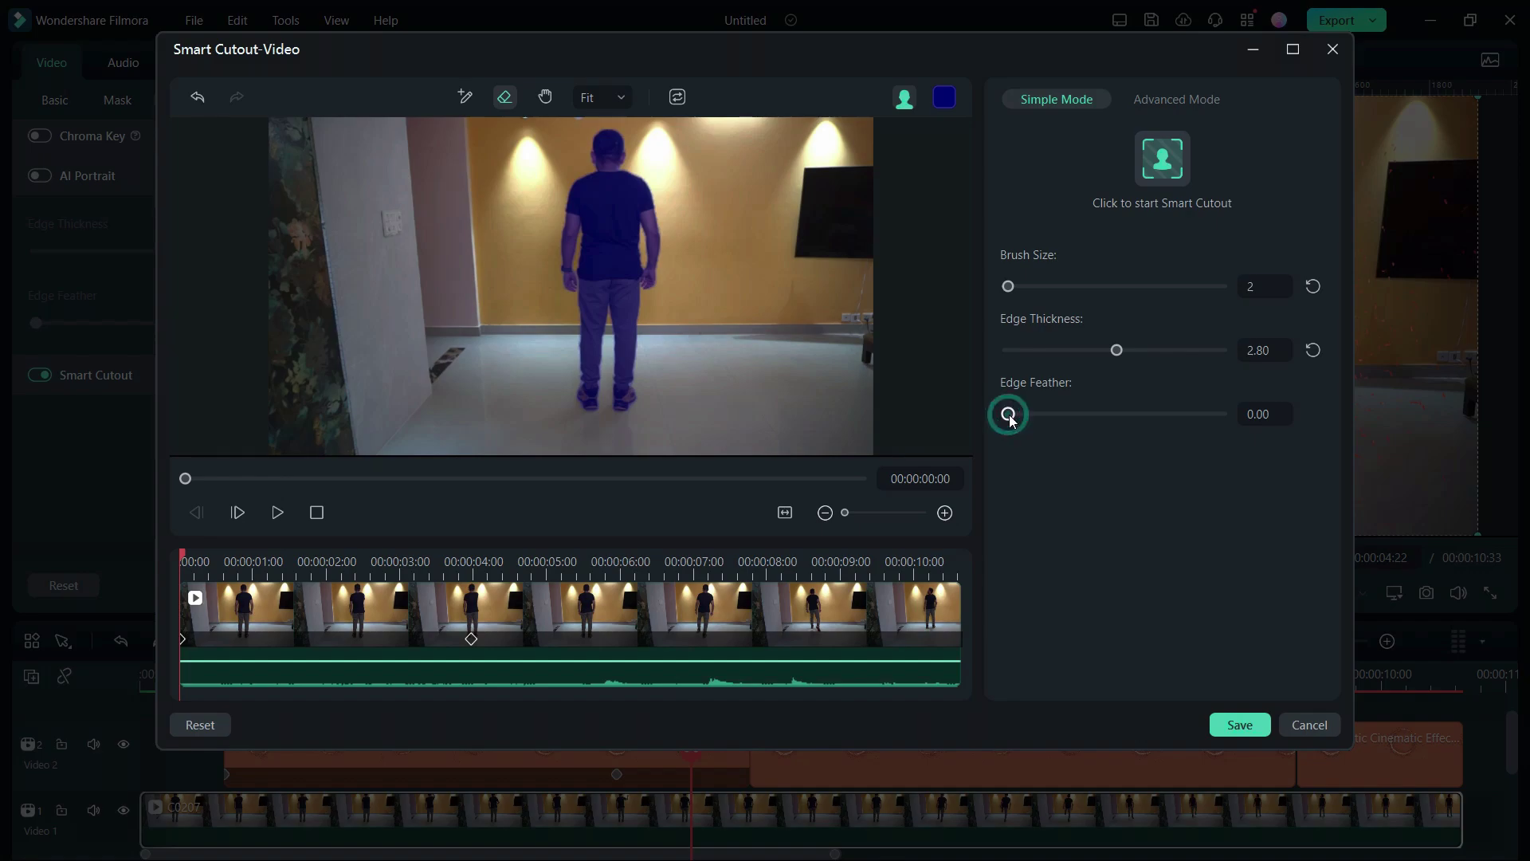
left_click(1165, 159)
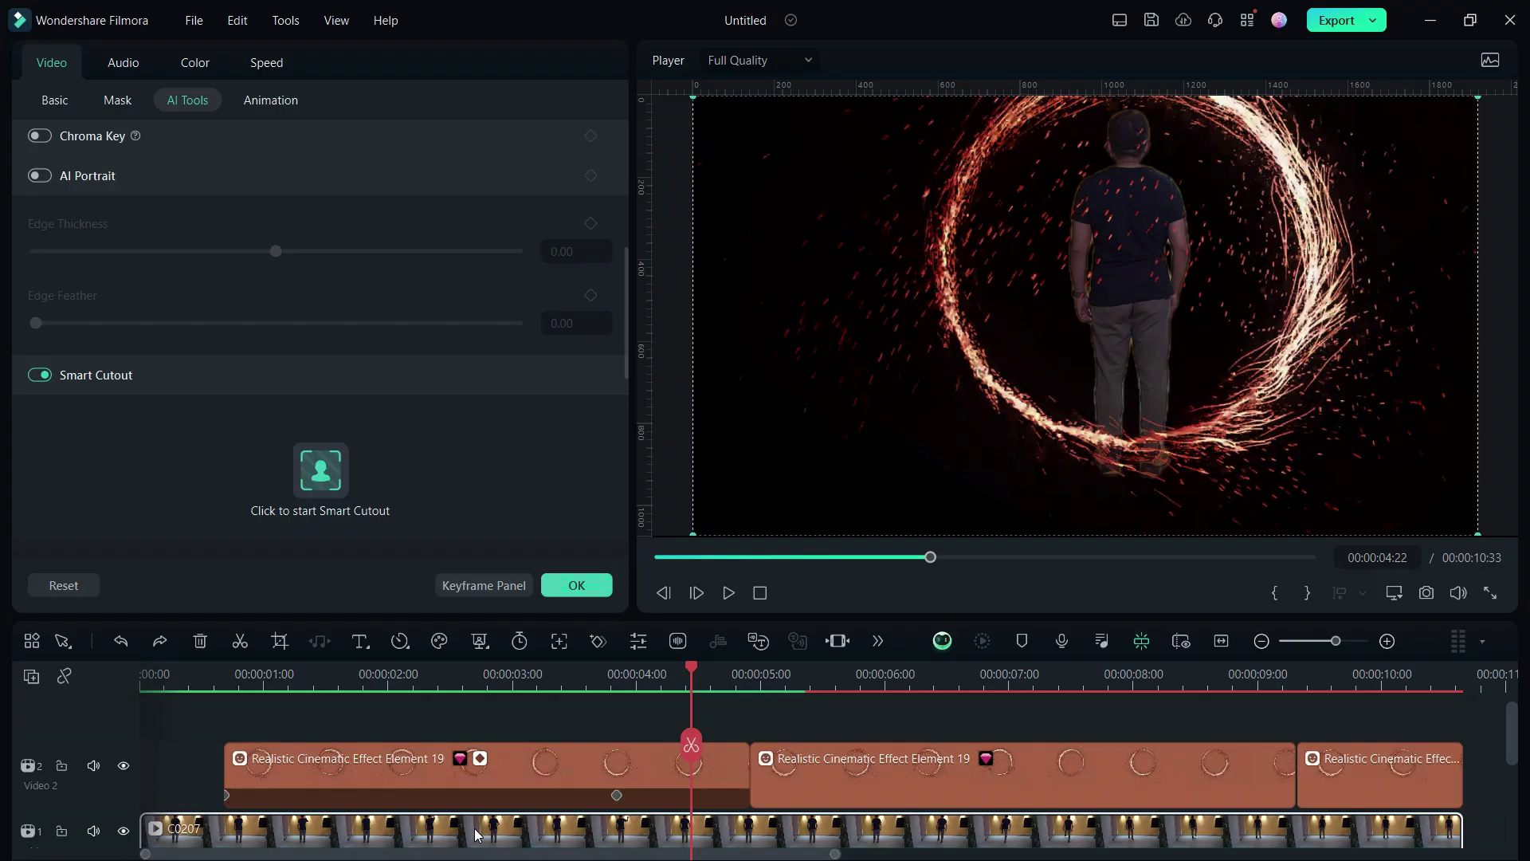
left_click_drag(482, 835, 471, 714)
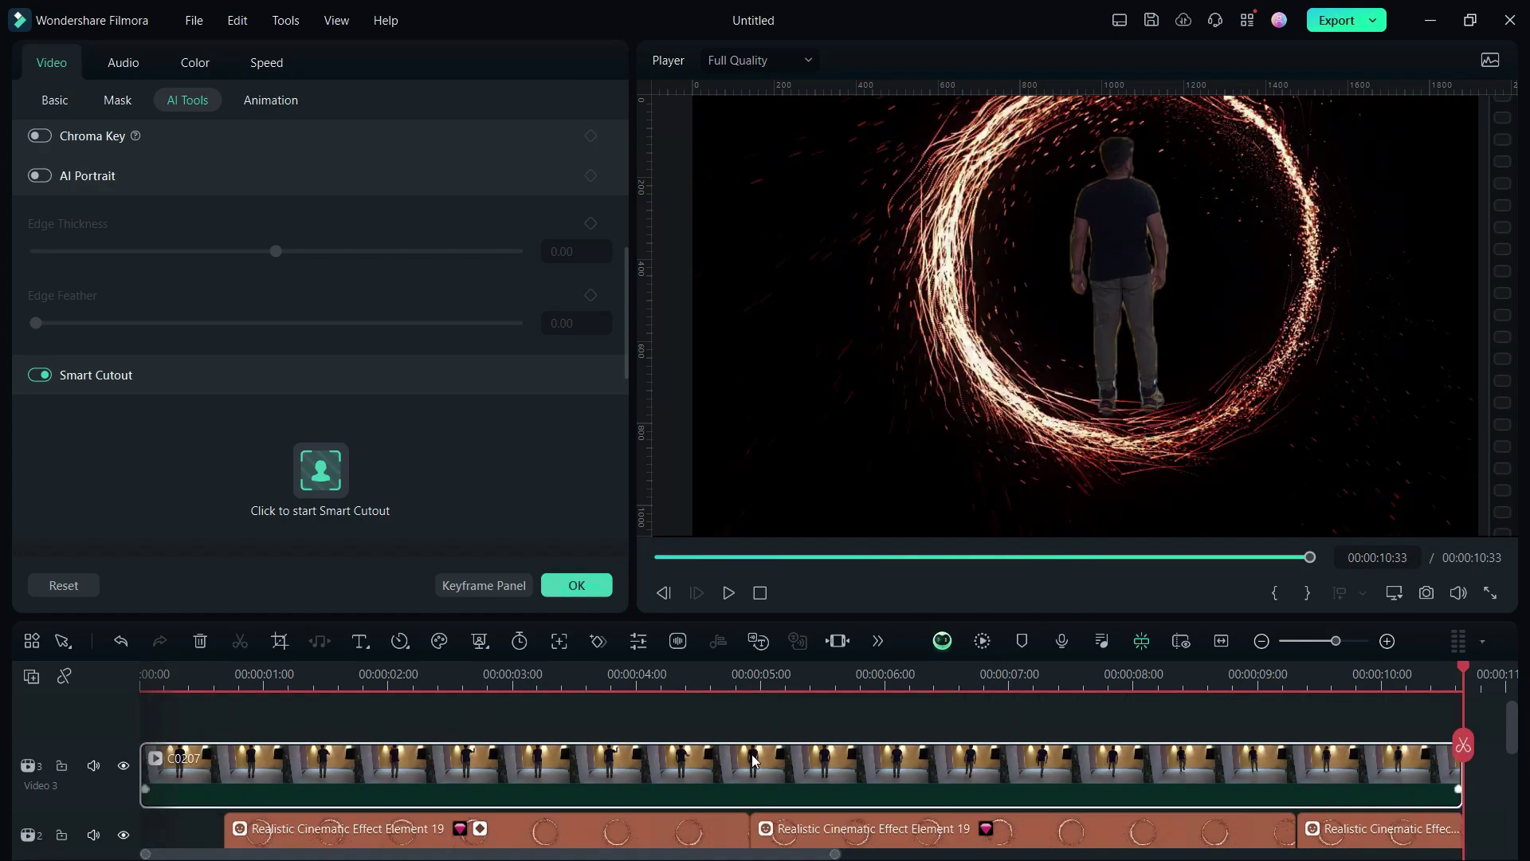
- Disable Smart Cutout on the original C0207 room clip on Video 1 and confirm with OK
scroll(753, 759, "down", 2)
left_click(614, 841)
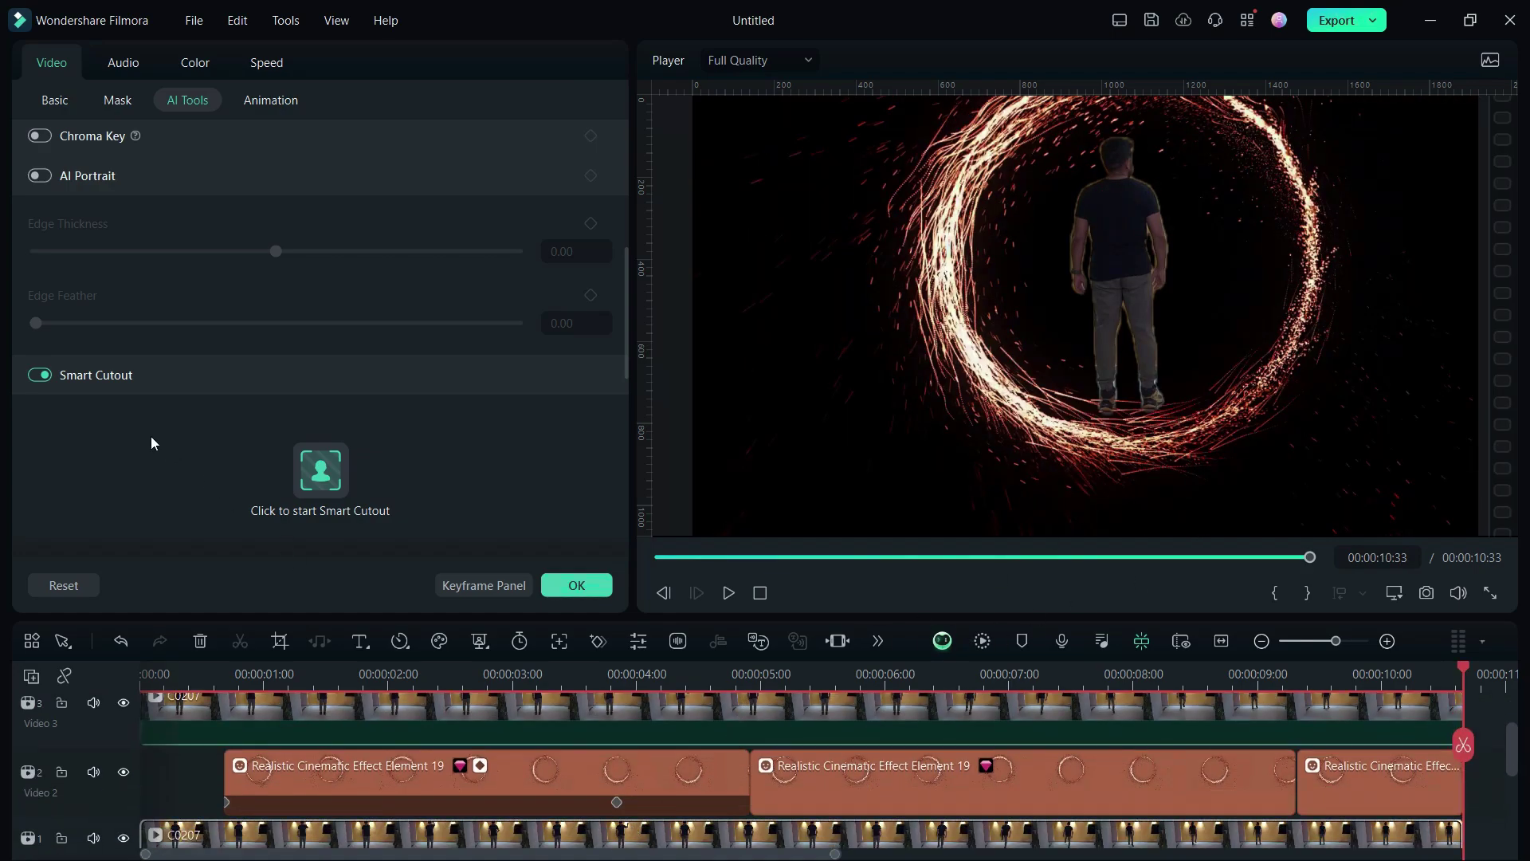
left_click(35, 379)
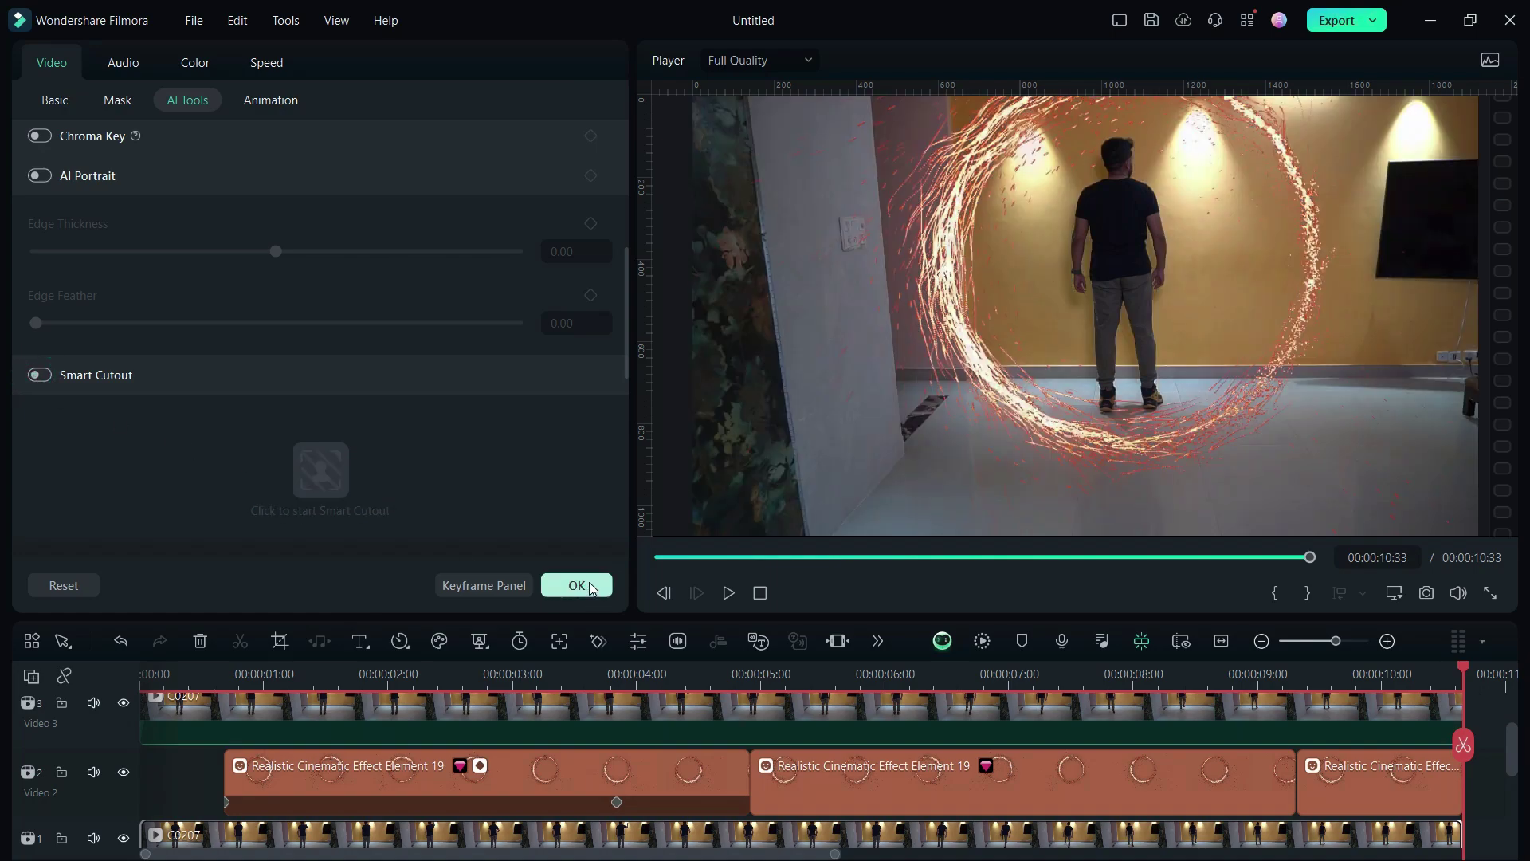
left_click(591, 588)
left_click_drag(625, 673, 732, 768)
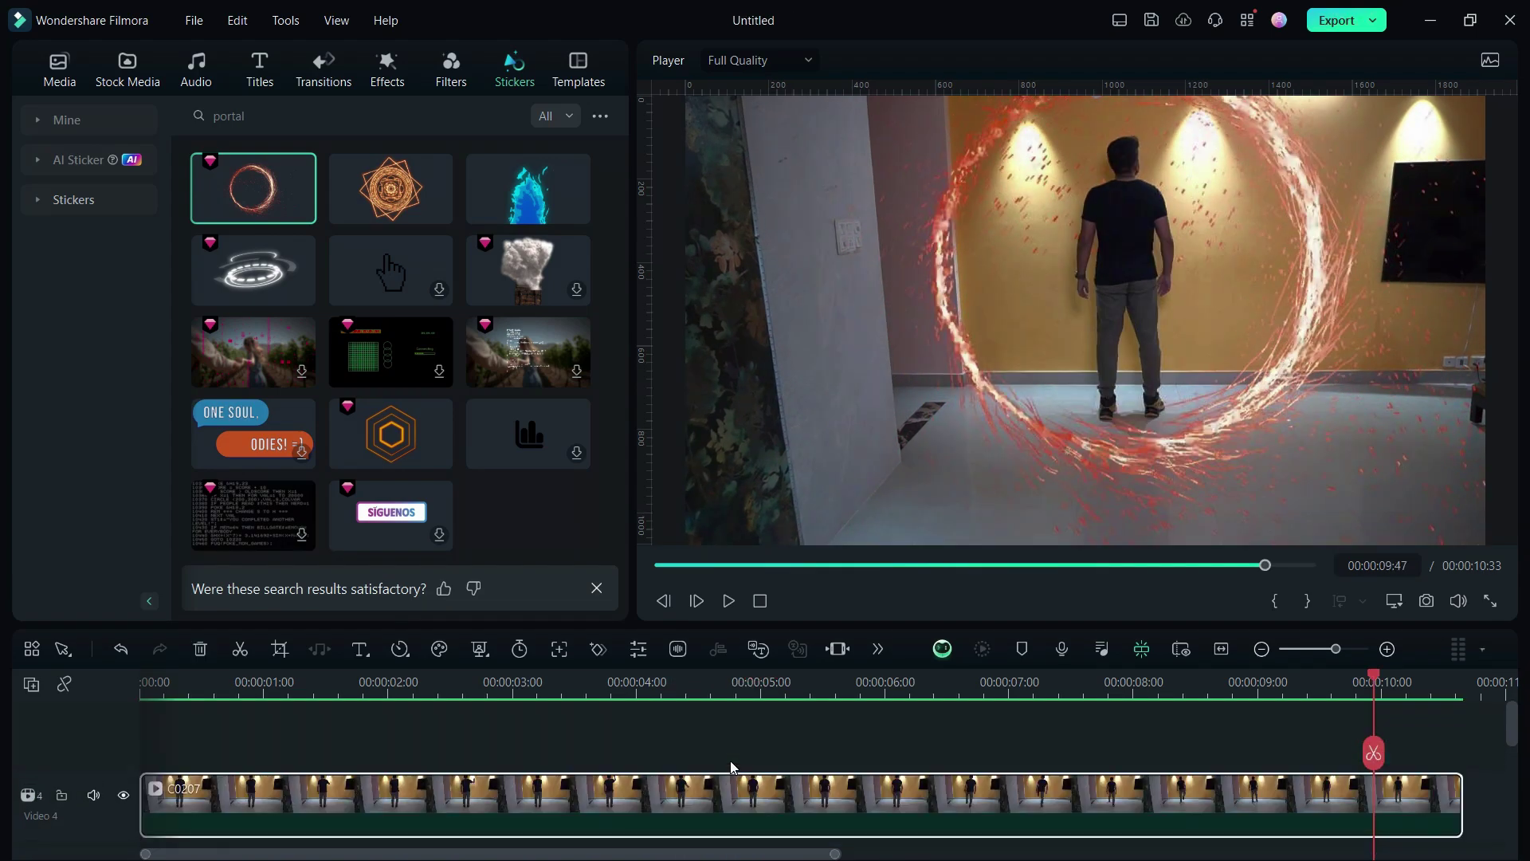
- Place the Snapshot_48 Mars image on Video 3 and extend it to 00:00:10:33
scroll(731, 767, "down", 2)
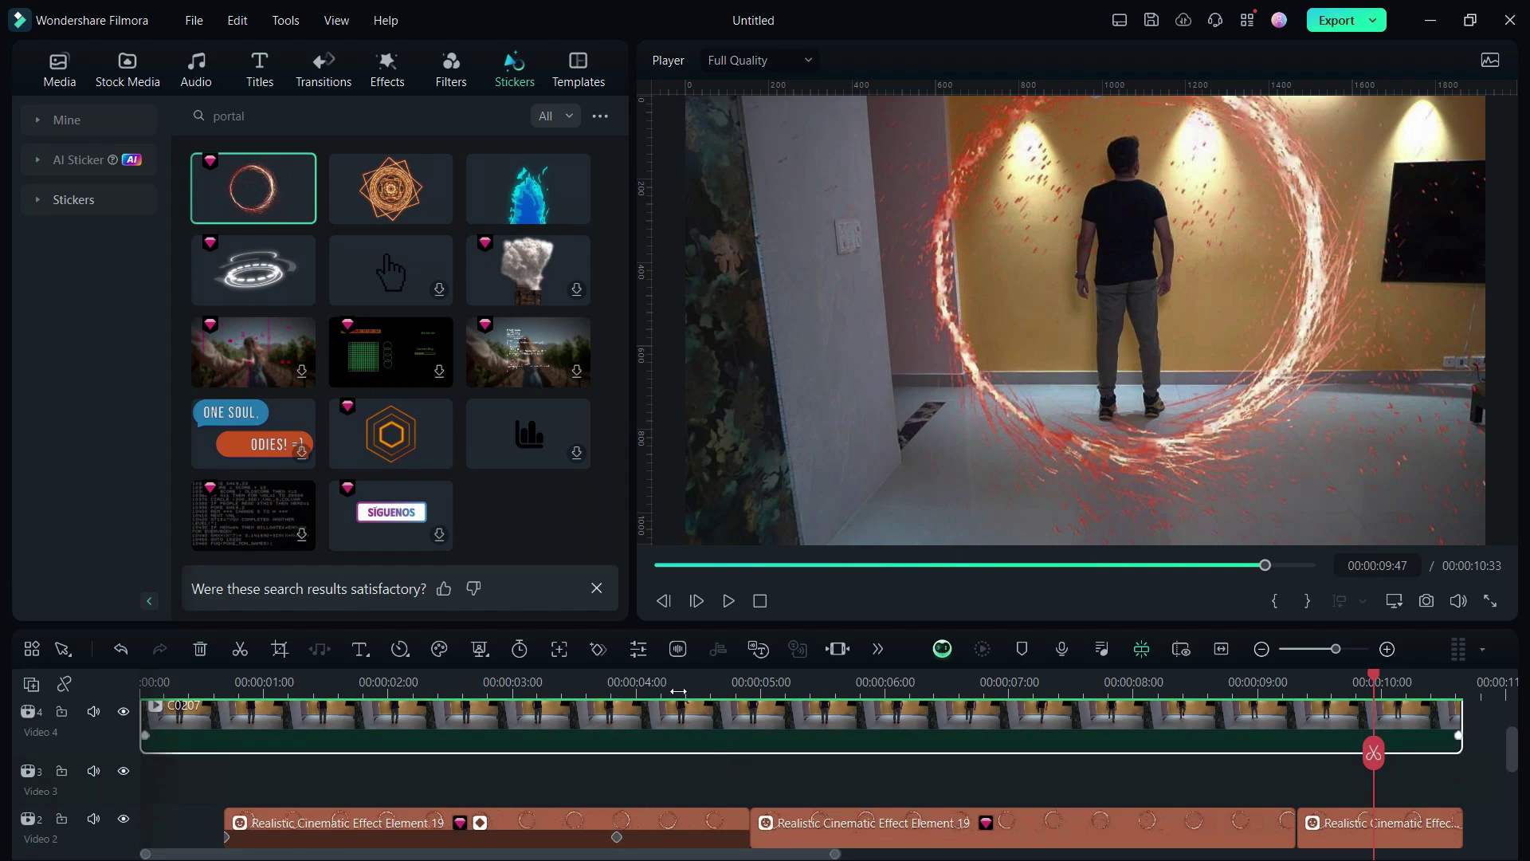
left_click(54, 77)
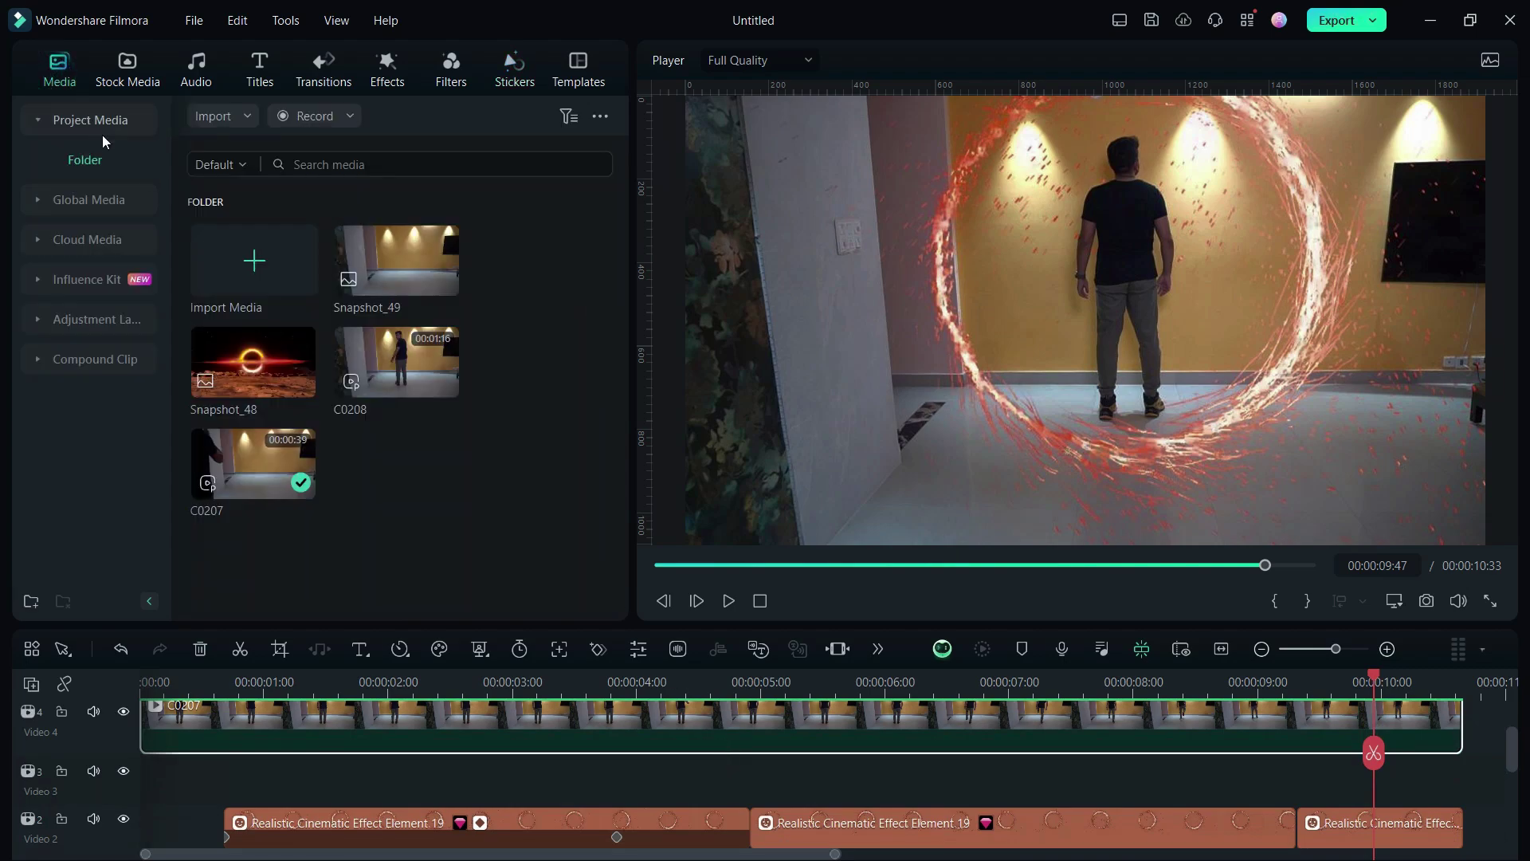
double_click(247, 373)
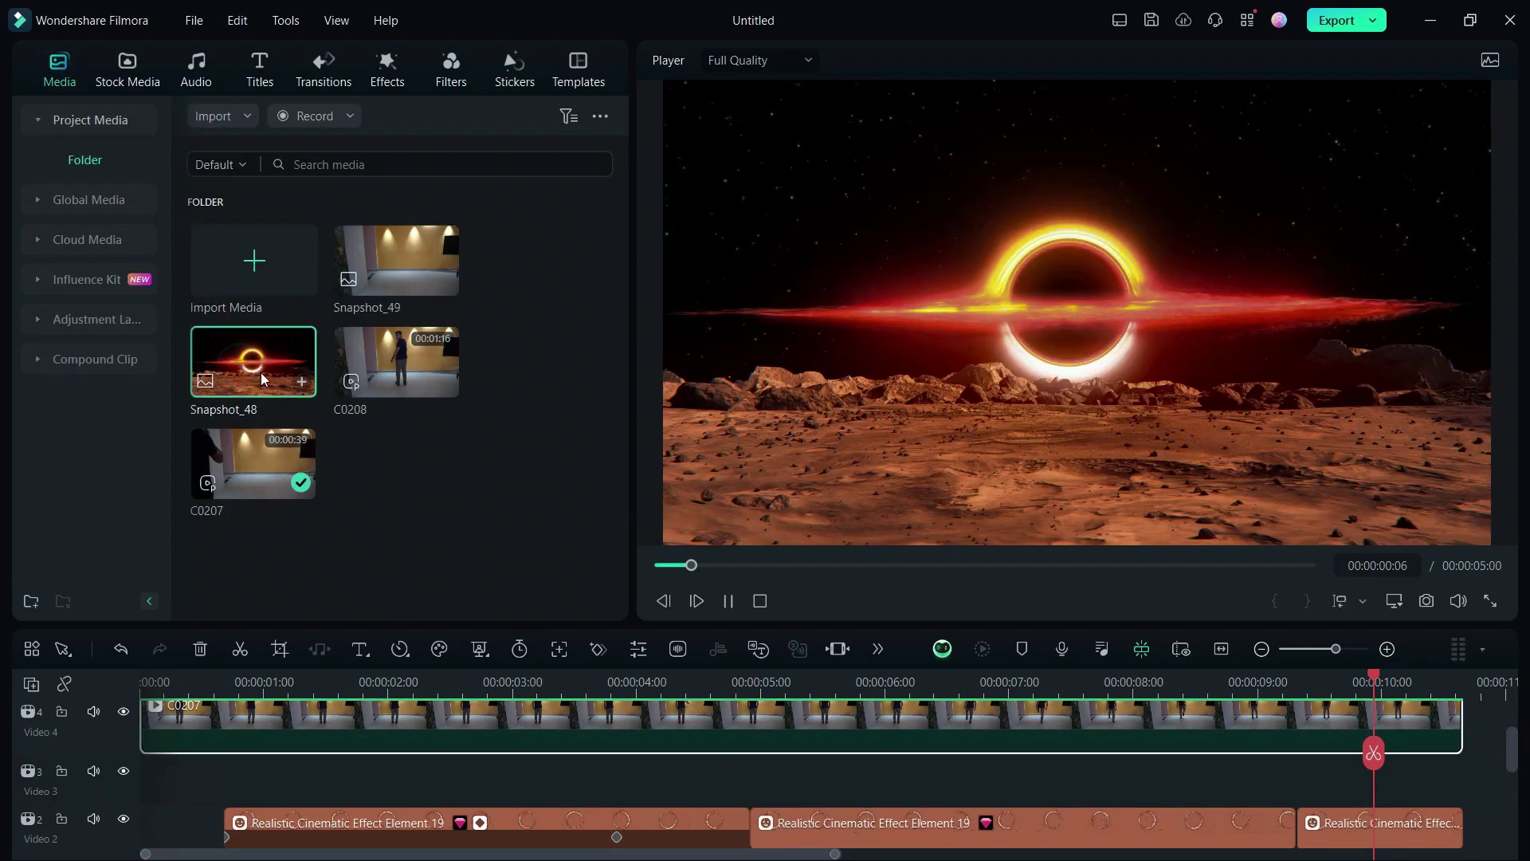
left_click_drag(260, 372, 147, 785)
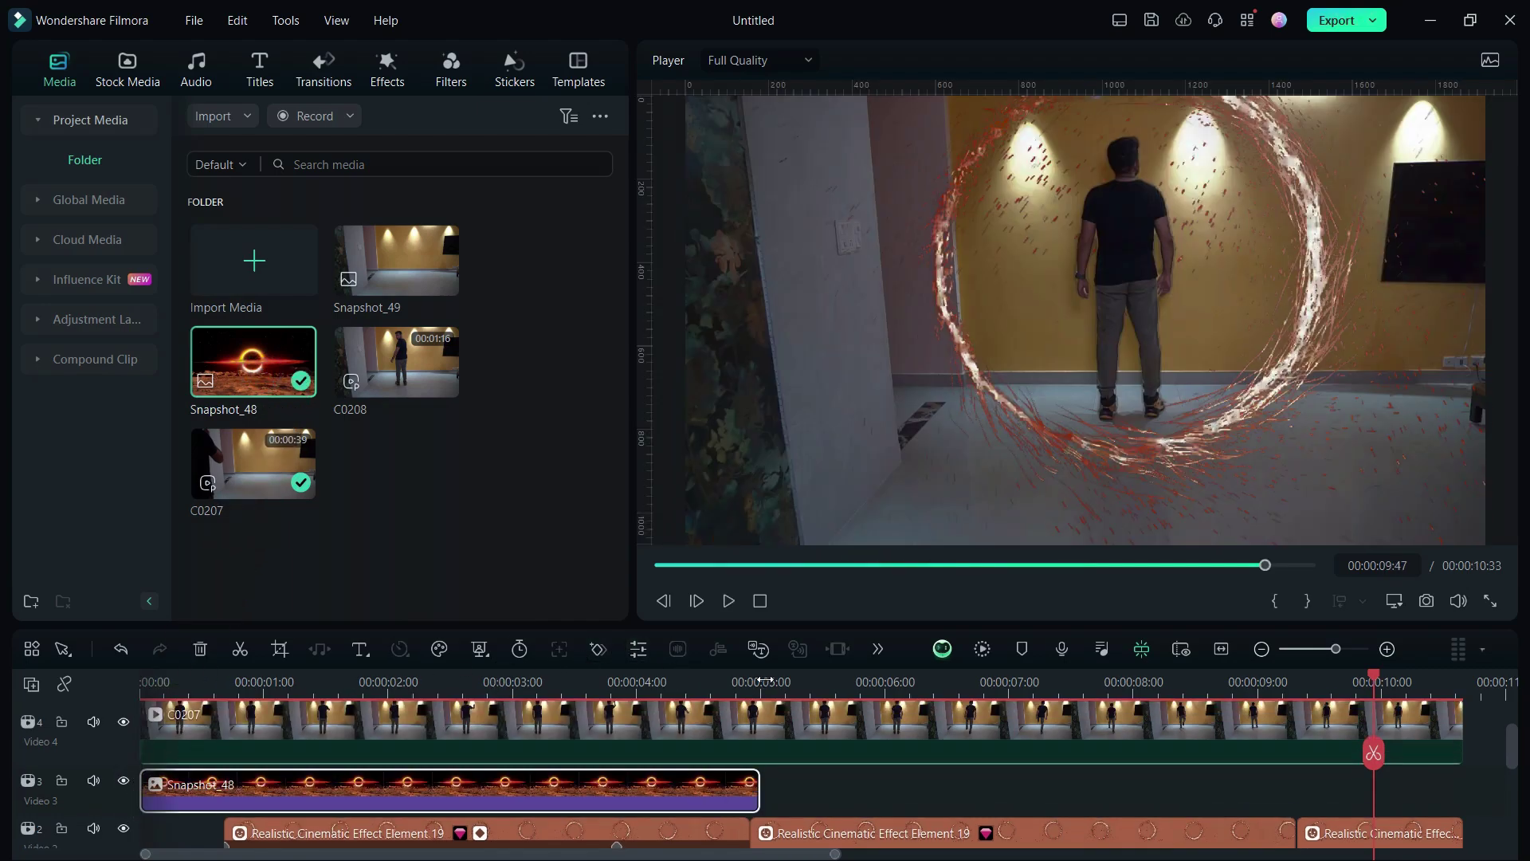
scroll(558, 821, "down", 3)
left_click_drag(455, 788, 821, 793)
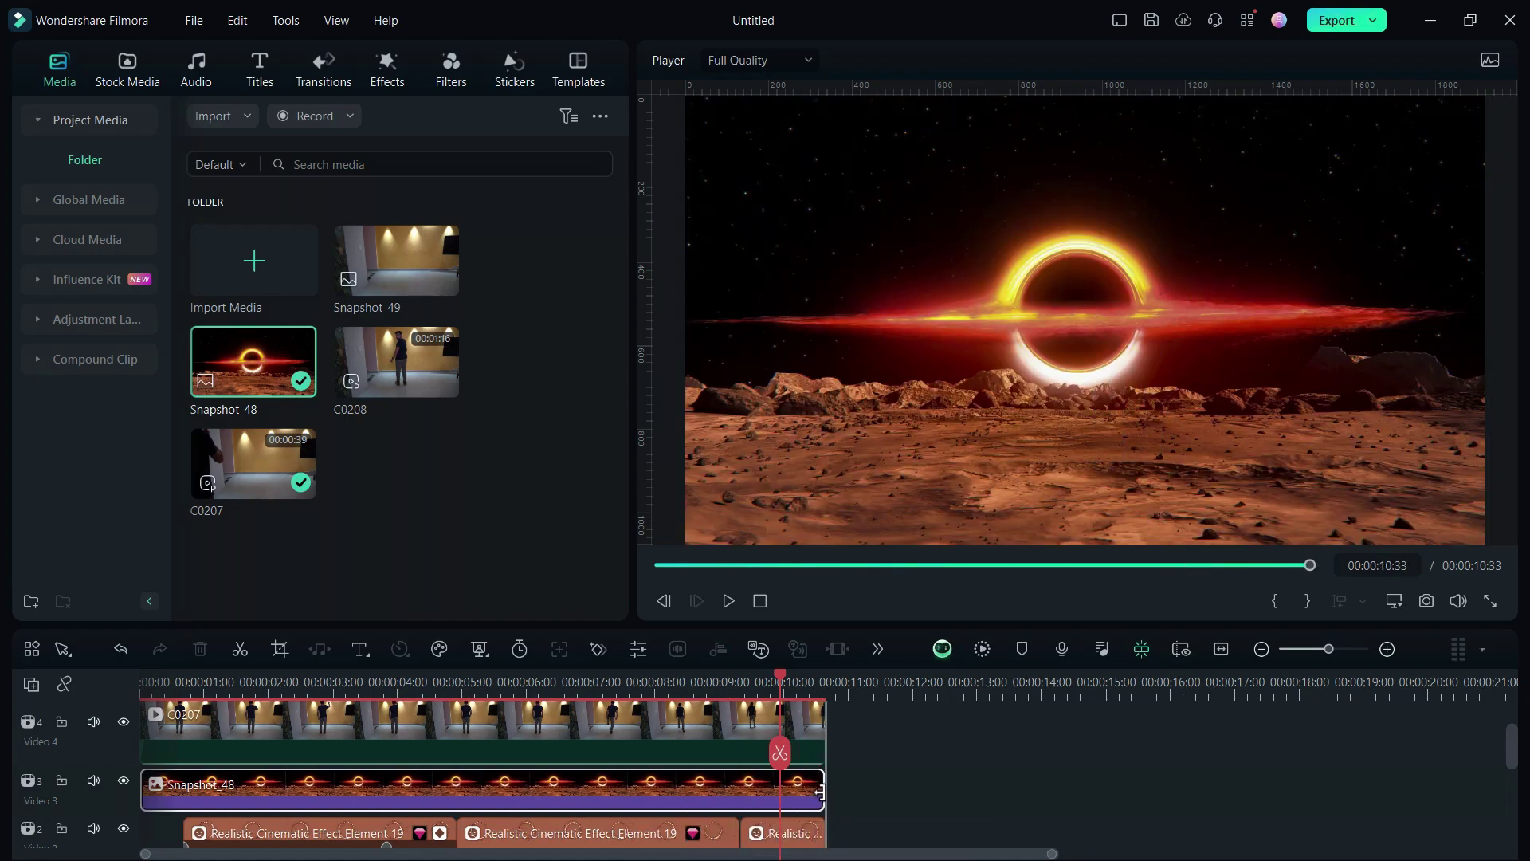
- Enlarge Snapshot_48 and adjust its Position so the Mars landscape fills behind the man
double_click(797, 789)
left_click_drag(178, 214, 200, 214)
left_click_drag(374, 319, 391, 319)
left_click_drag(72, 319, 87, 319)
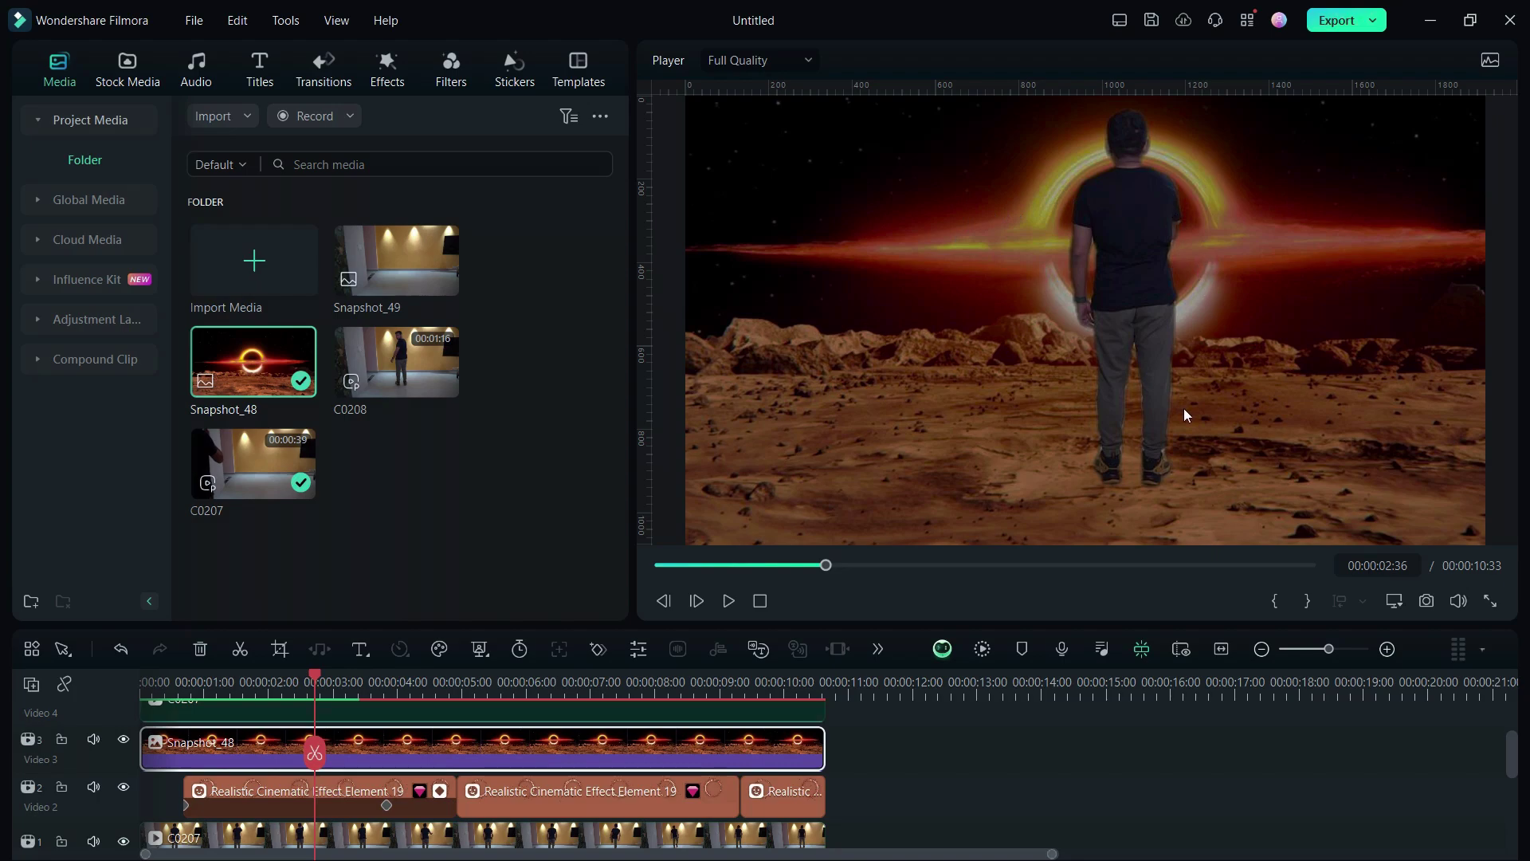
- Apply a Circle mask to Snapshot_48 and reshape it into a round circle in the preview
double_click(467, 745)
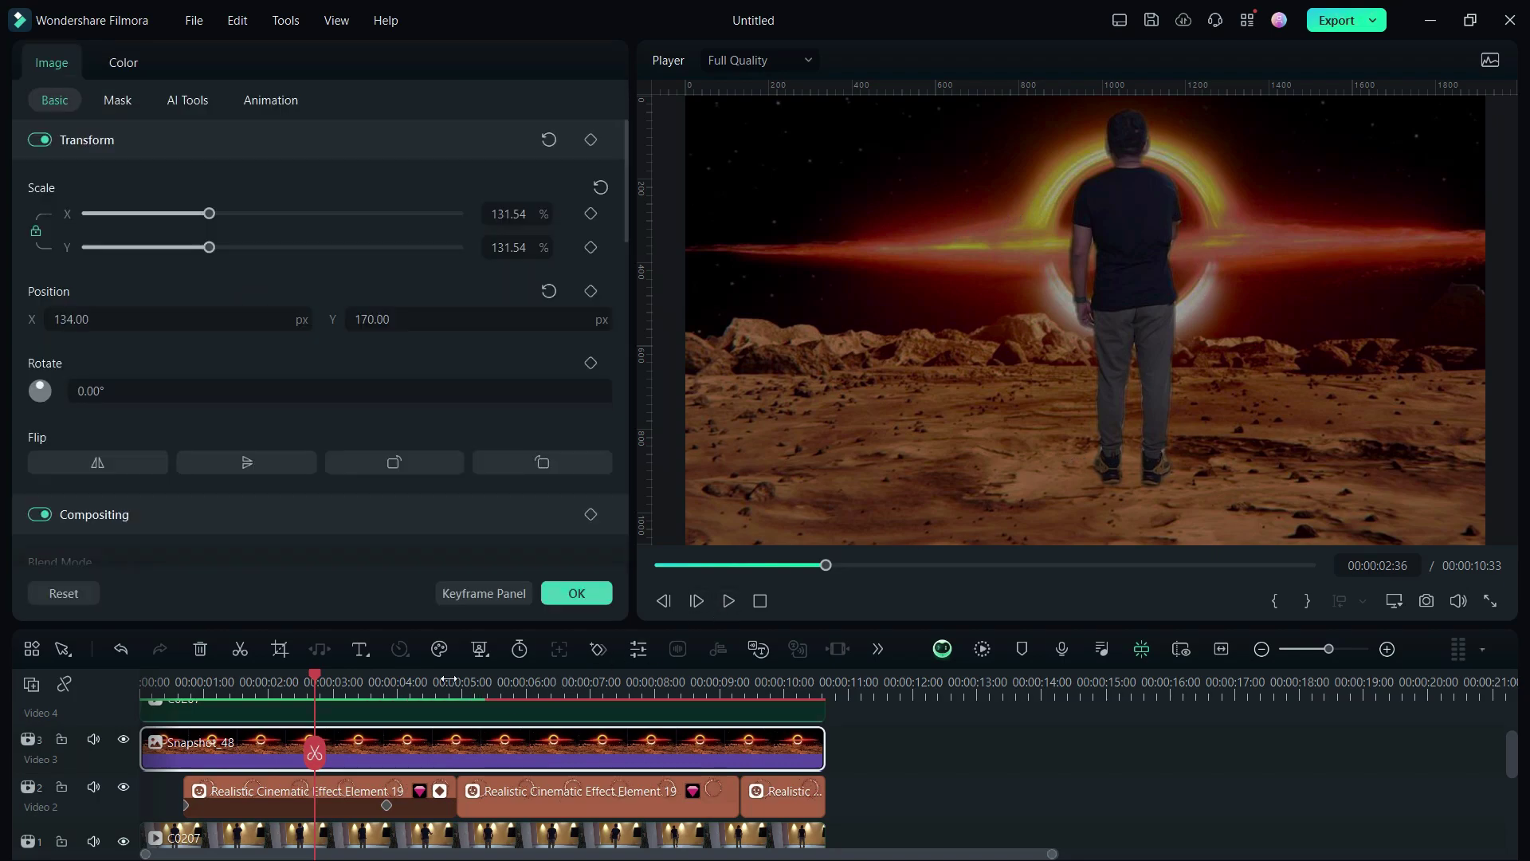
left_click(120, 102)
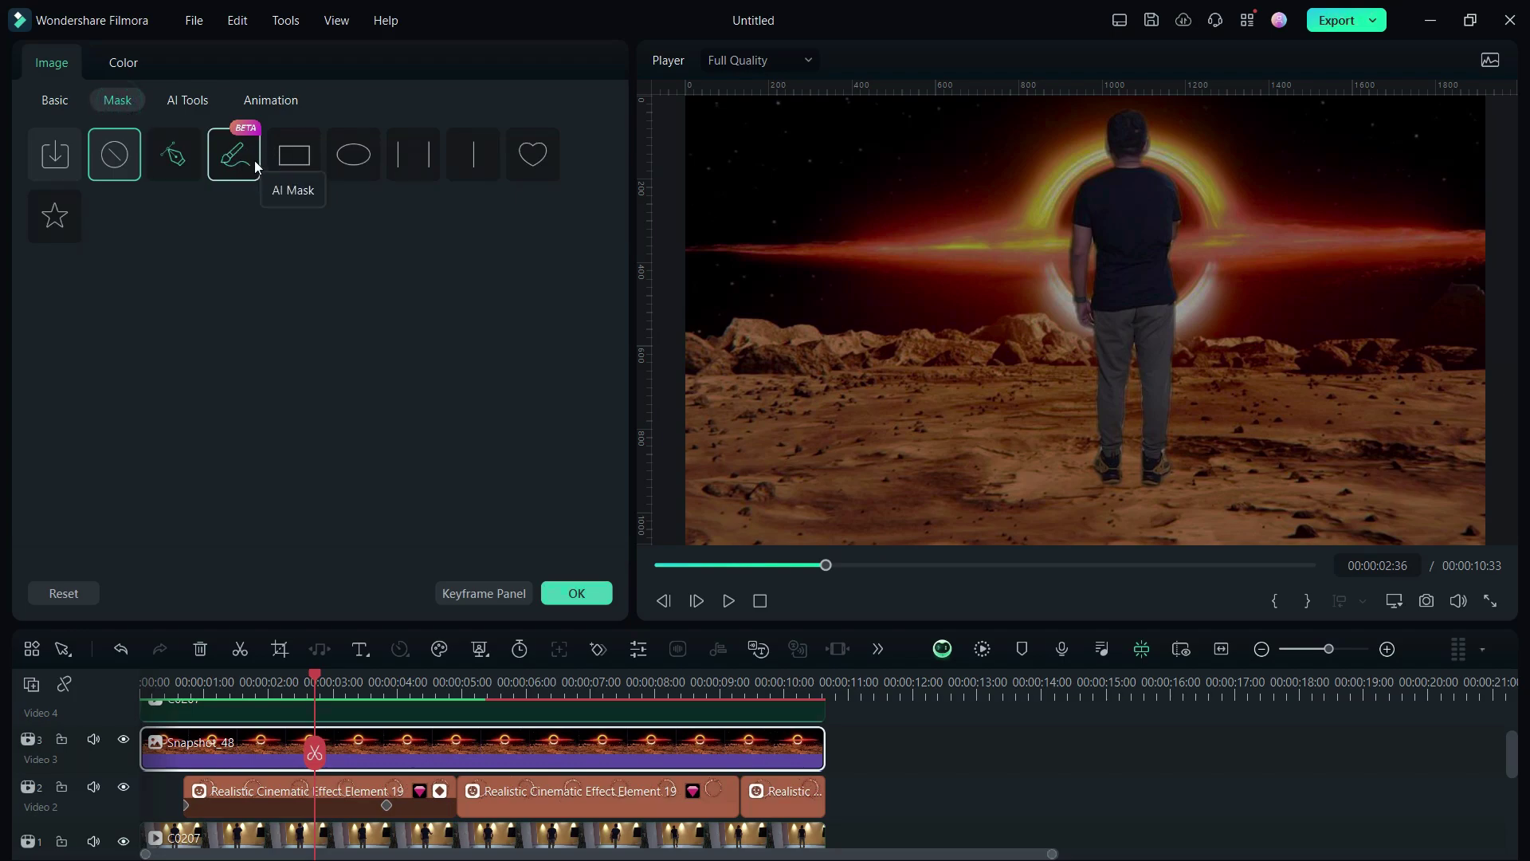
left_click(353, 155)
left_click_drag(1362, 383, 1399, 404)
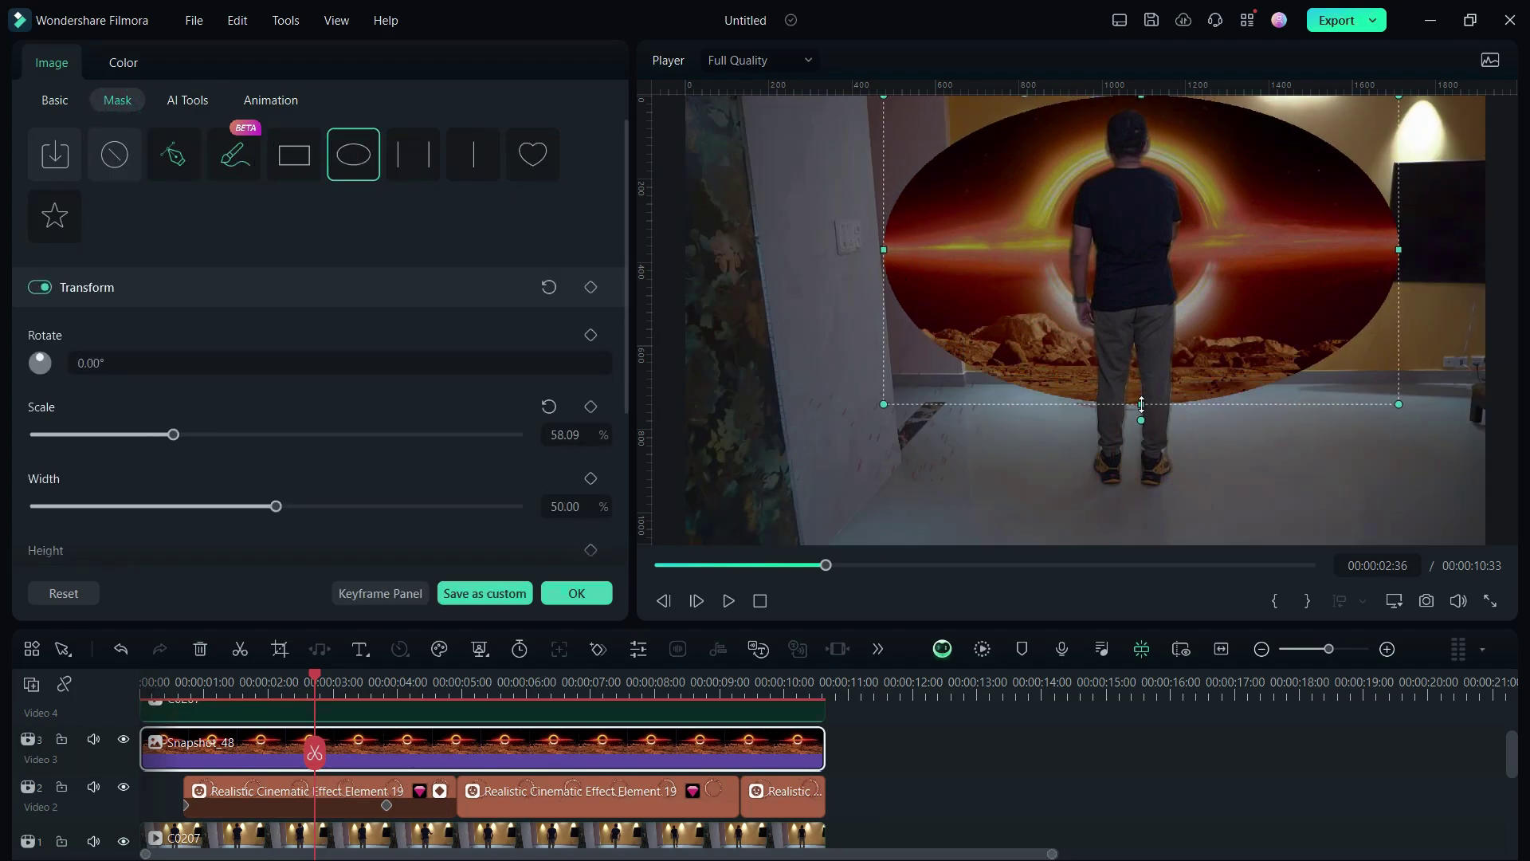
left_click_drag(1142, 402, 1141, 476)
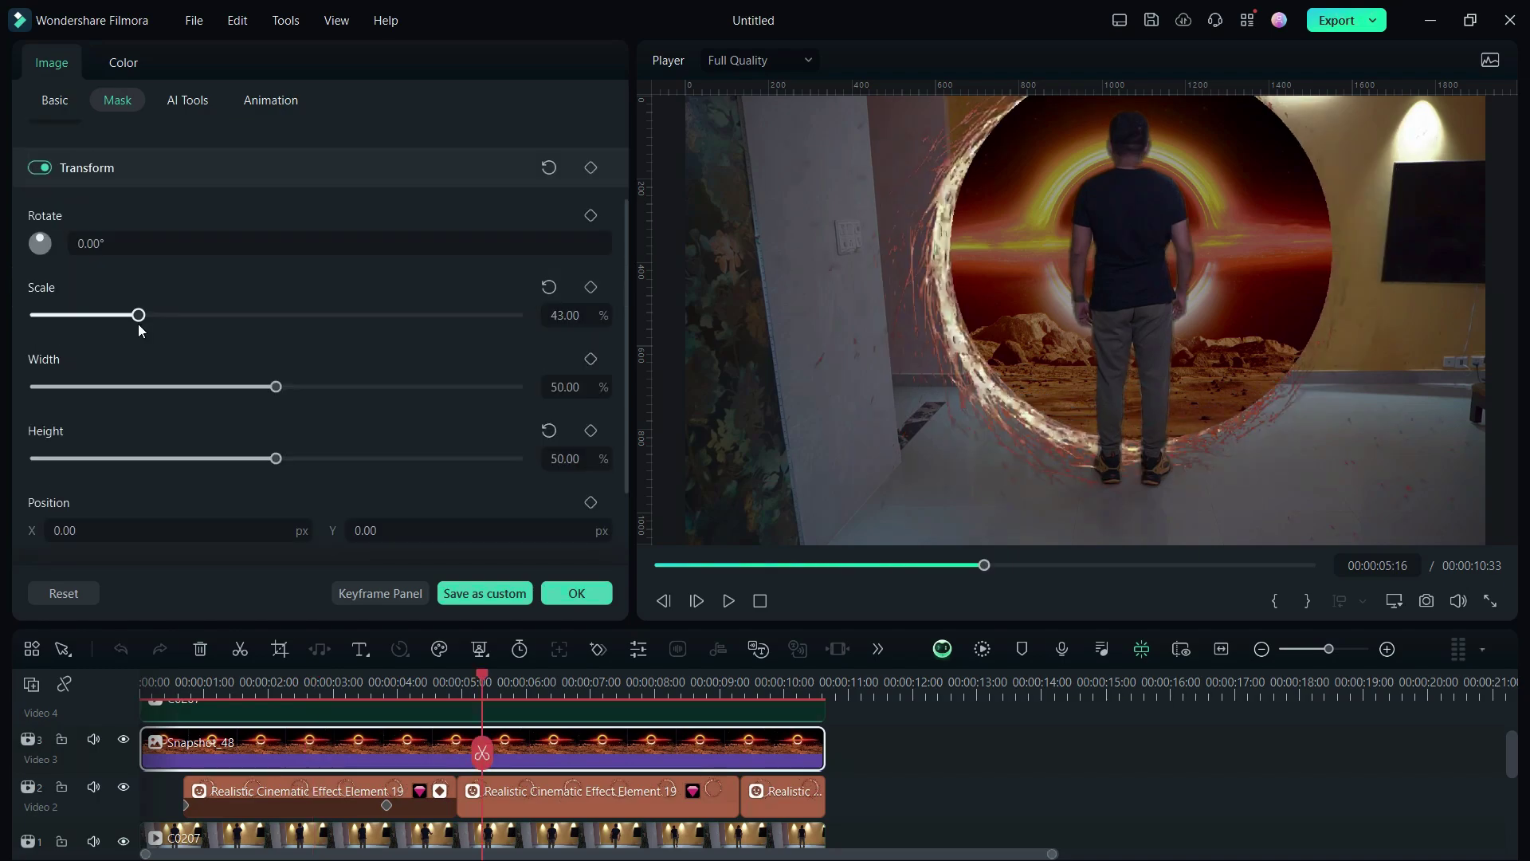
- Set the circle mask to 42% scale, position -22 and a soft blurred edge inside the ring
left_click_drag(137, 324, 131, 326)
scroll(131, 326, "down", 2)
left_click(151, 471)
type("-22")
key("Return")
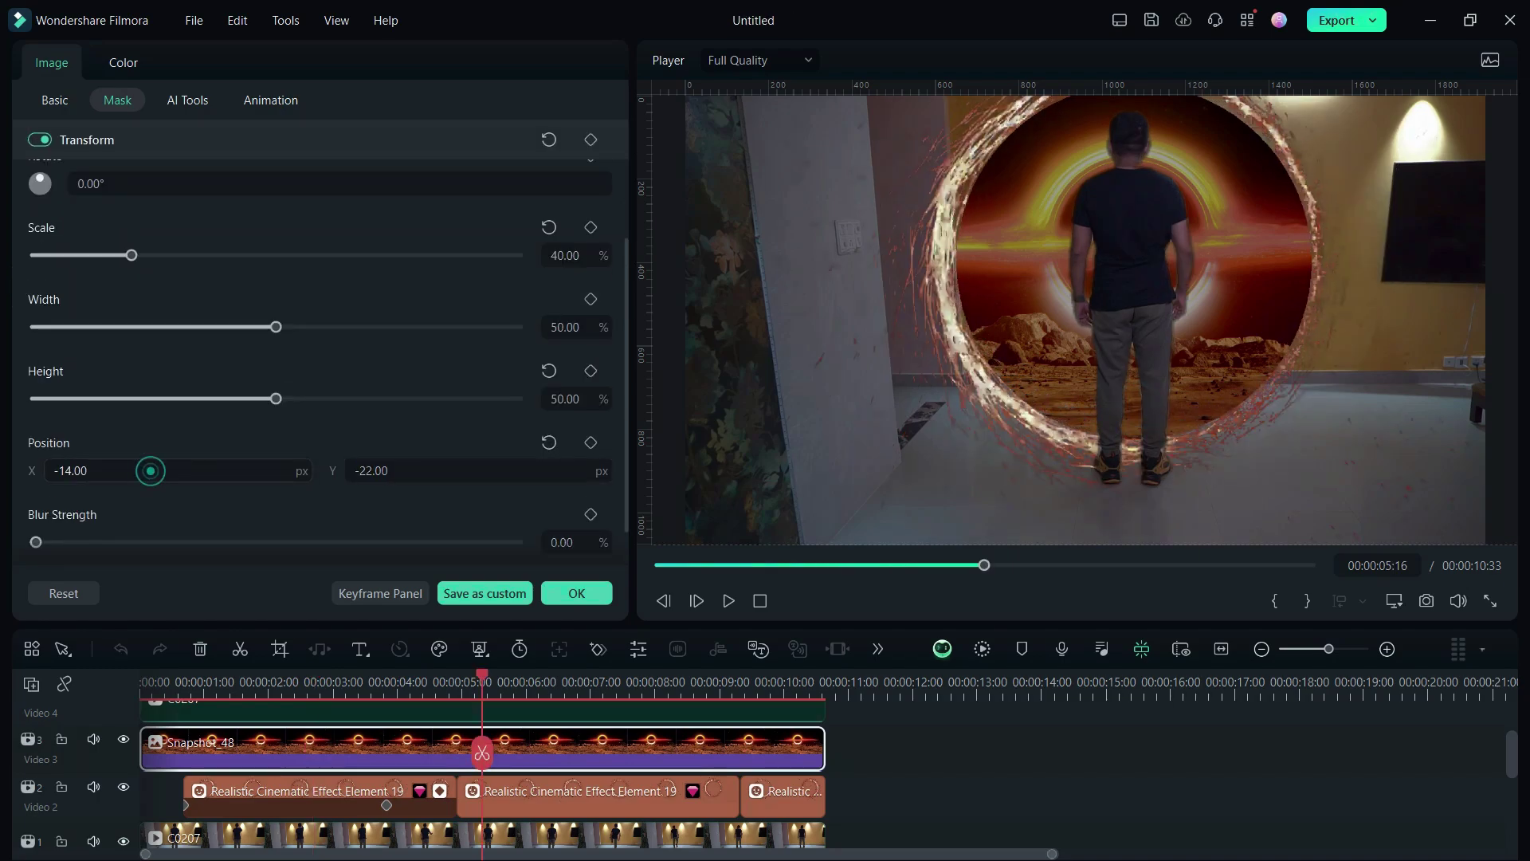
left_click_drag(136, 261, 139, 261)
scroll(41, 500, "down", 1)
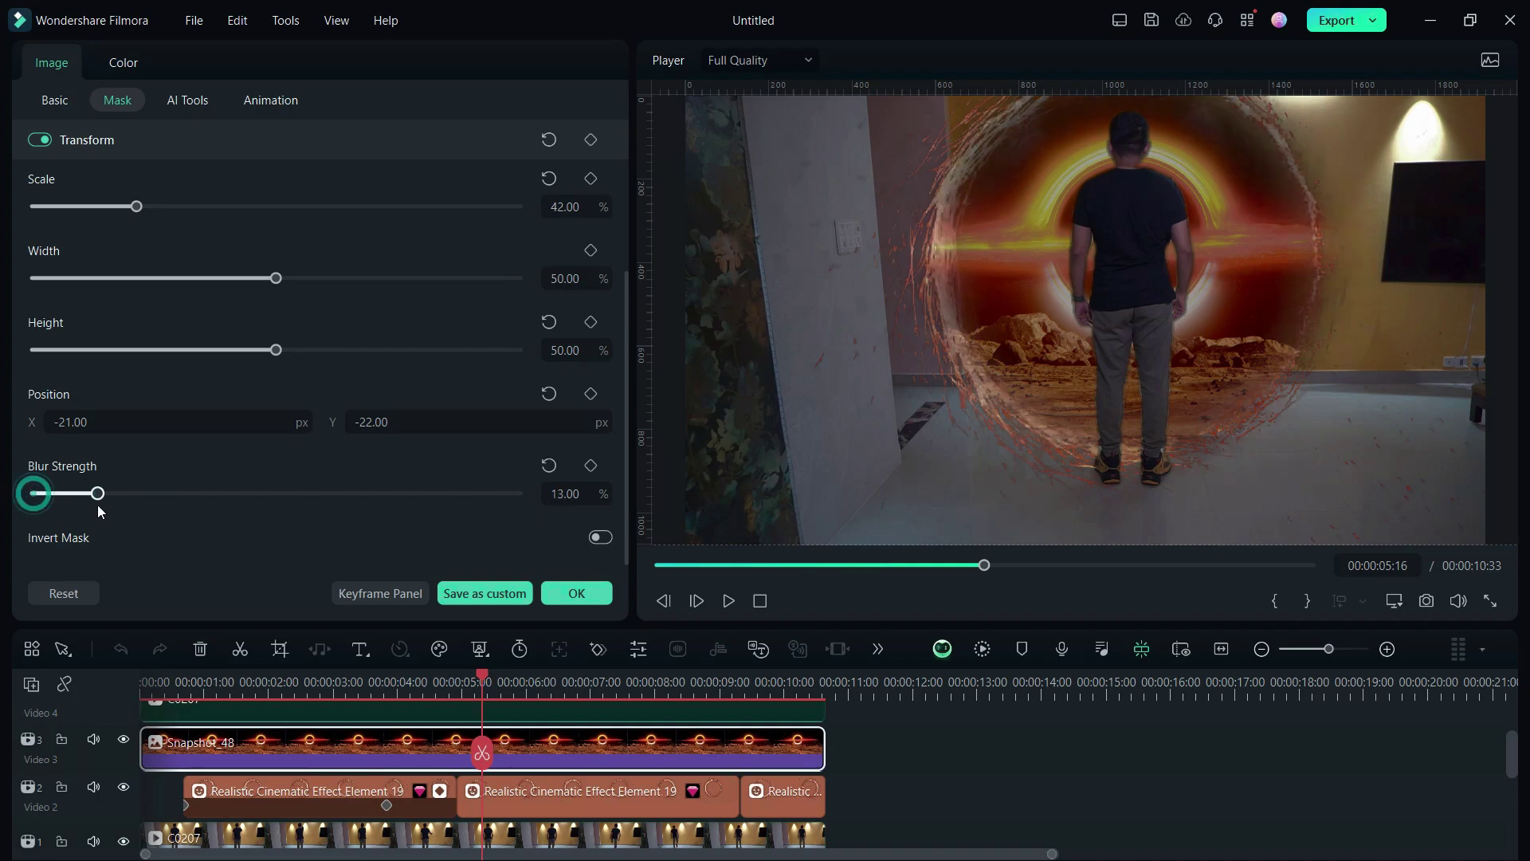
left_click_drag(483, 677, 699, 687)
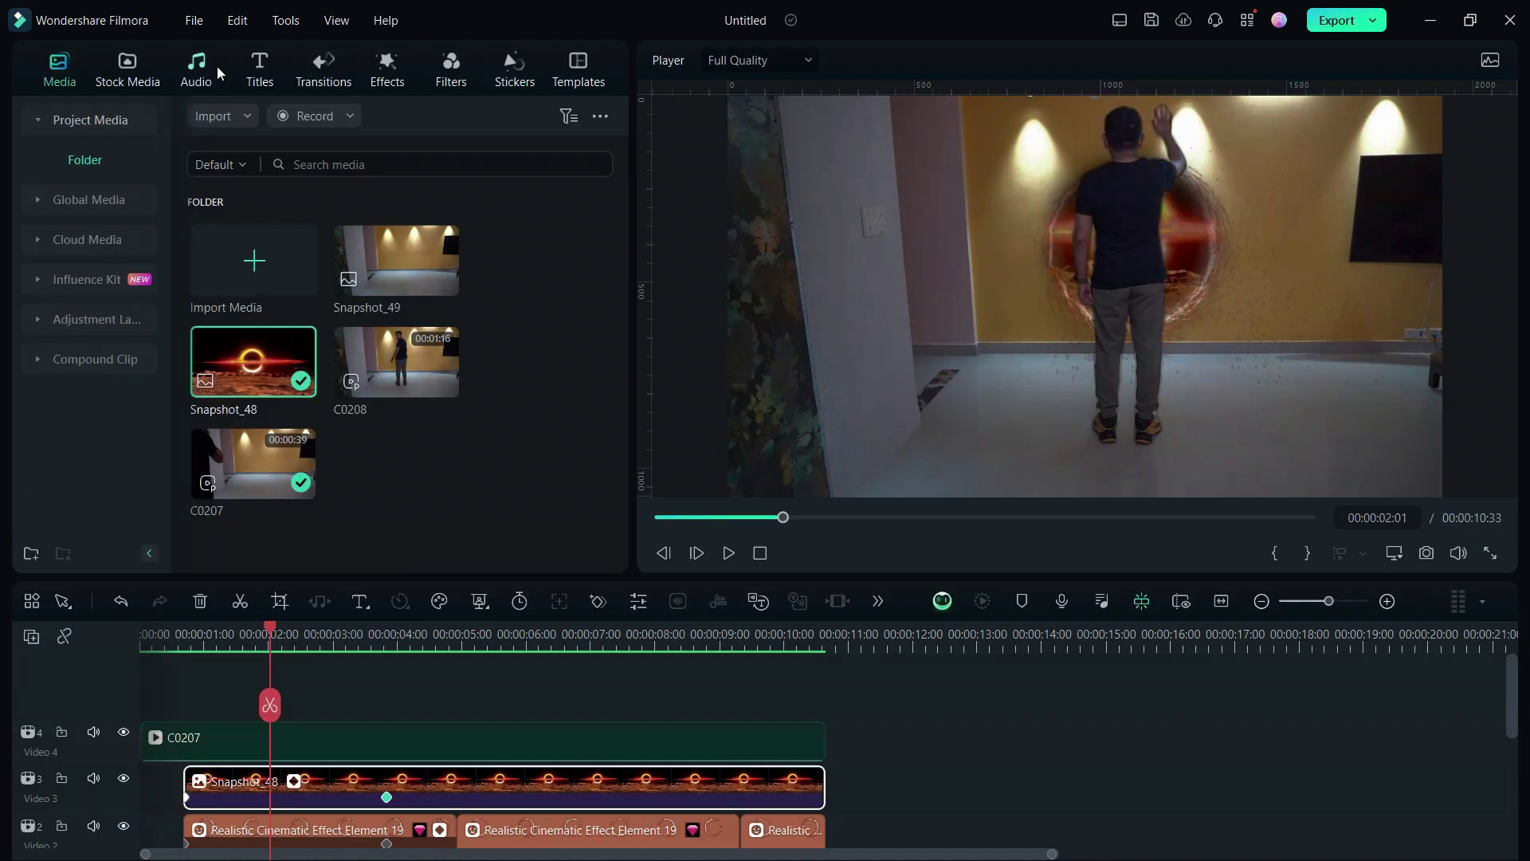
- Search Audio for 'portal' and add Cinematic Electric Teleport Portal Open And Close plus a second portal SFX
left_click(206, 74)
left_click(280, 117)
type("port")
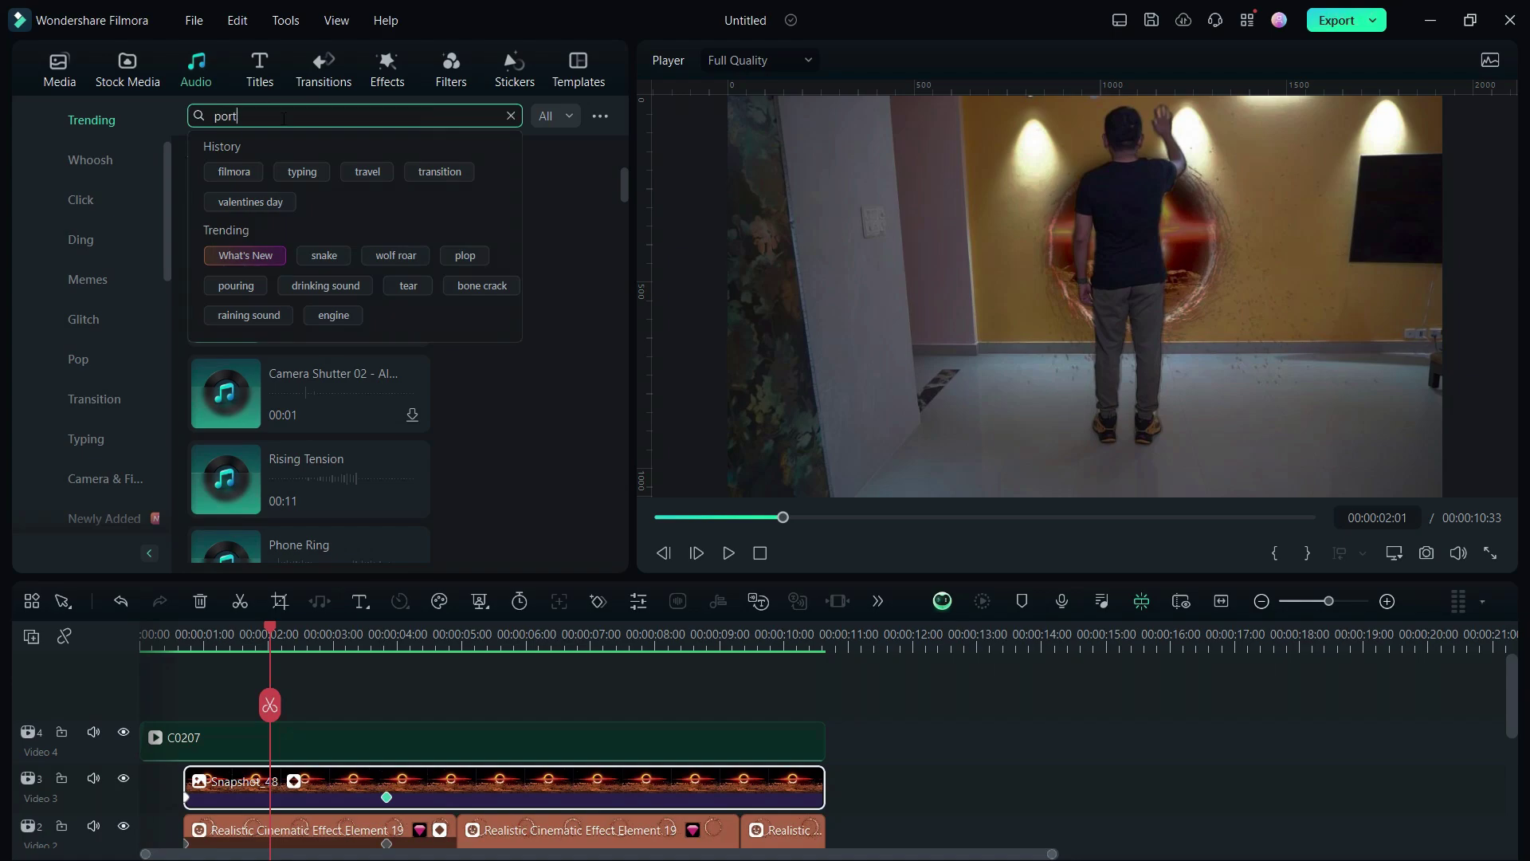
type("al")
key("Return")
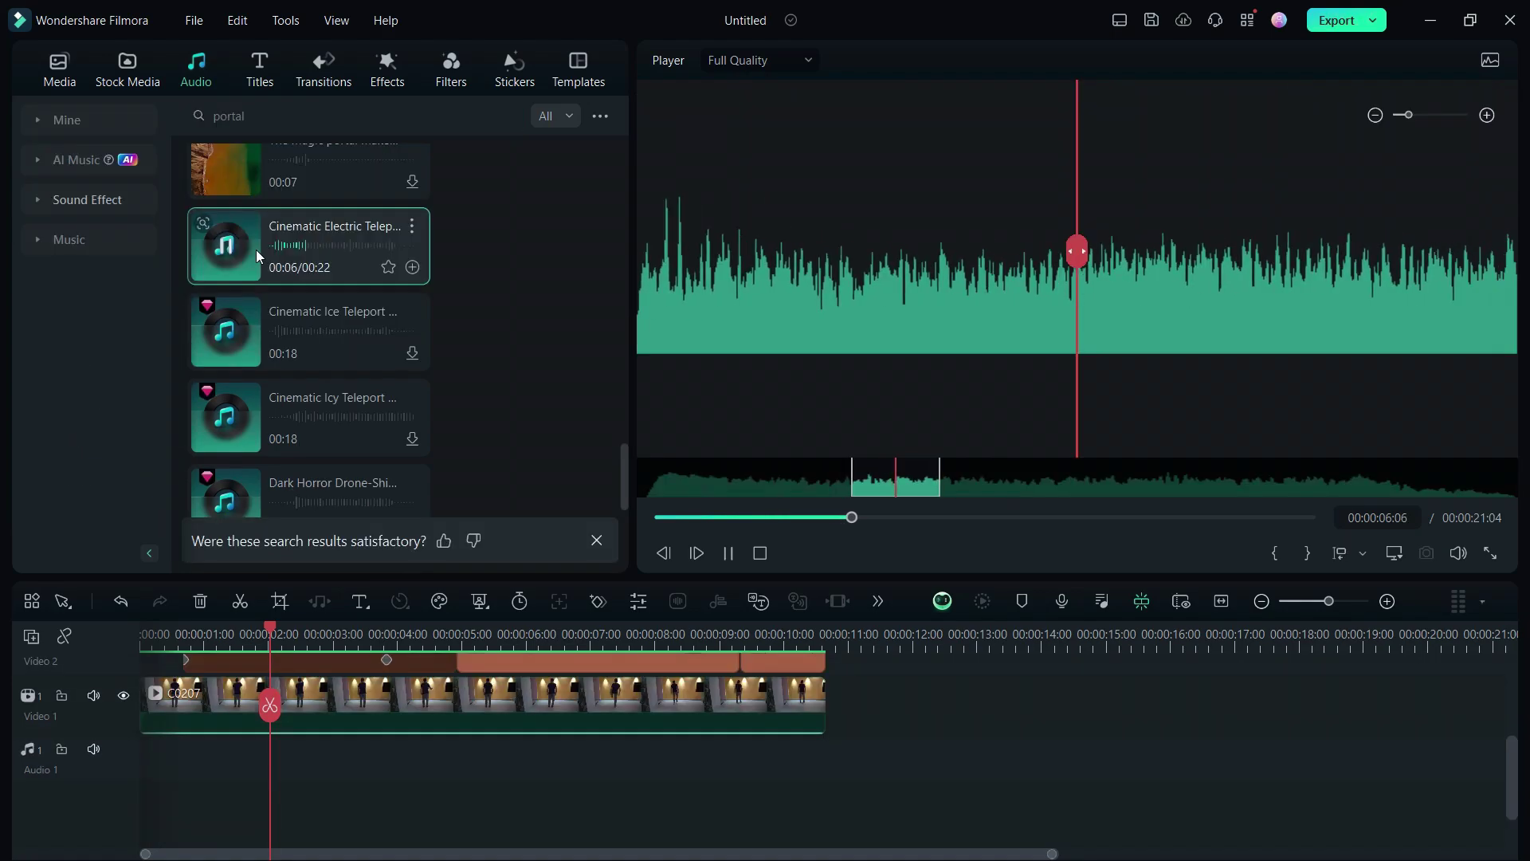
left_click_drag(225, 246, 174, 721)
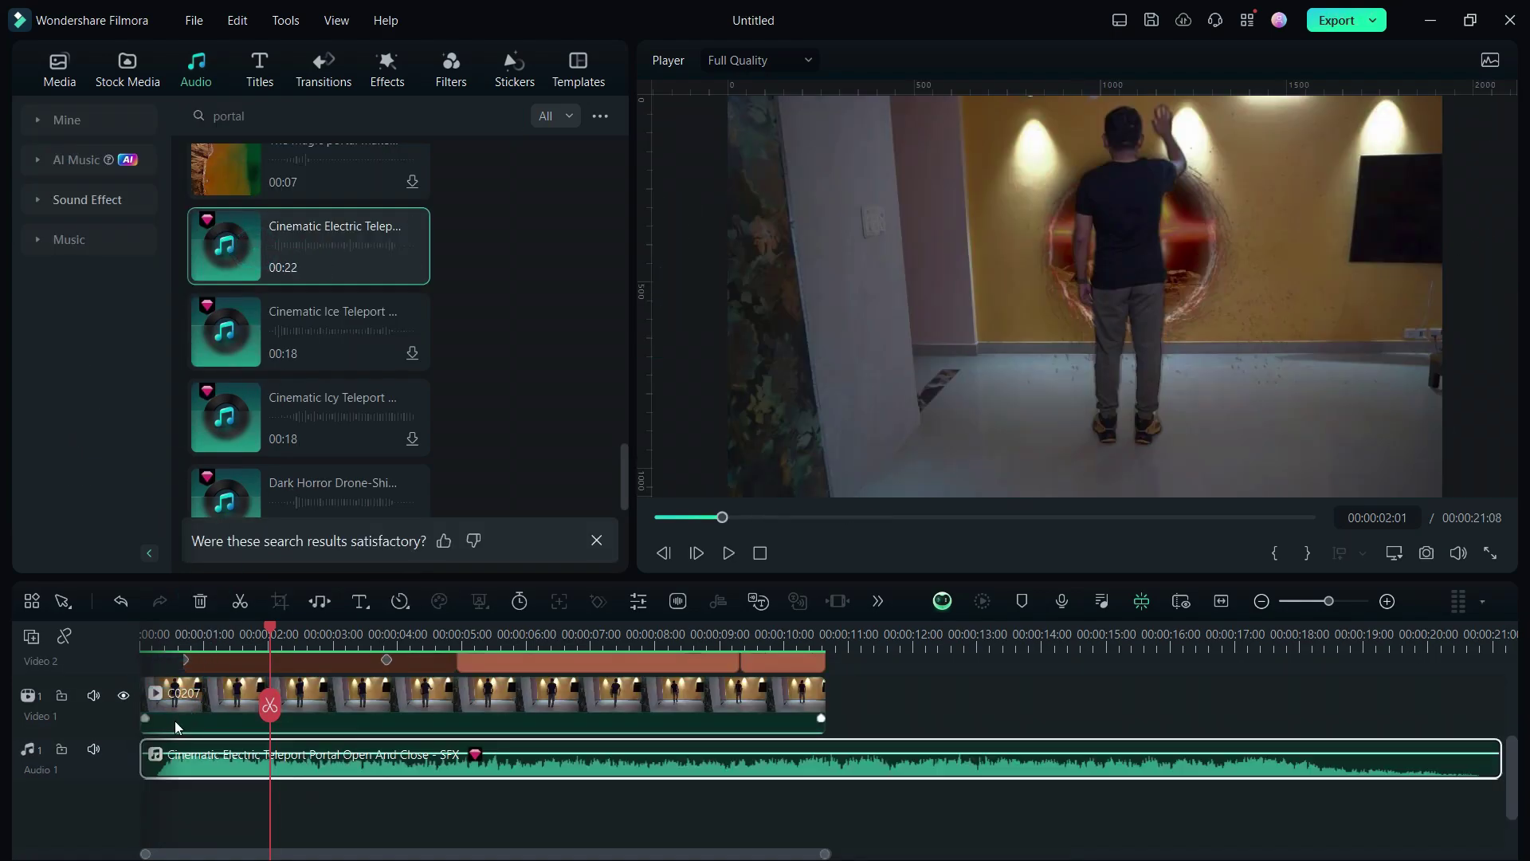
left_click_drag(225, 226, 410, 788)
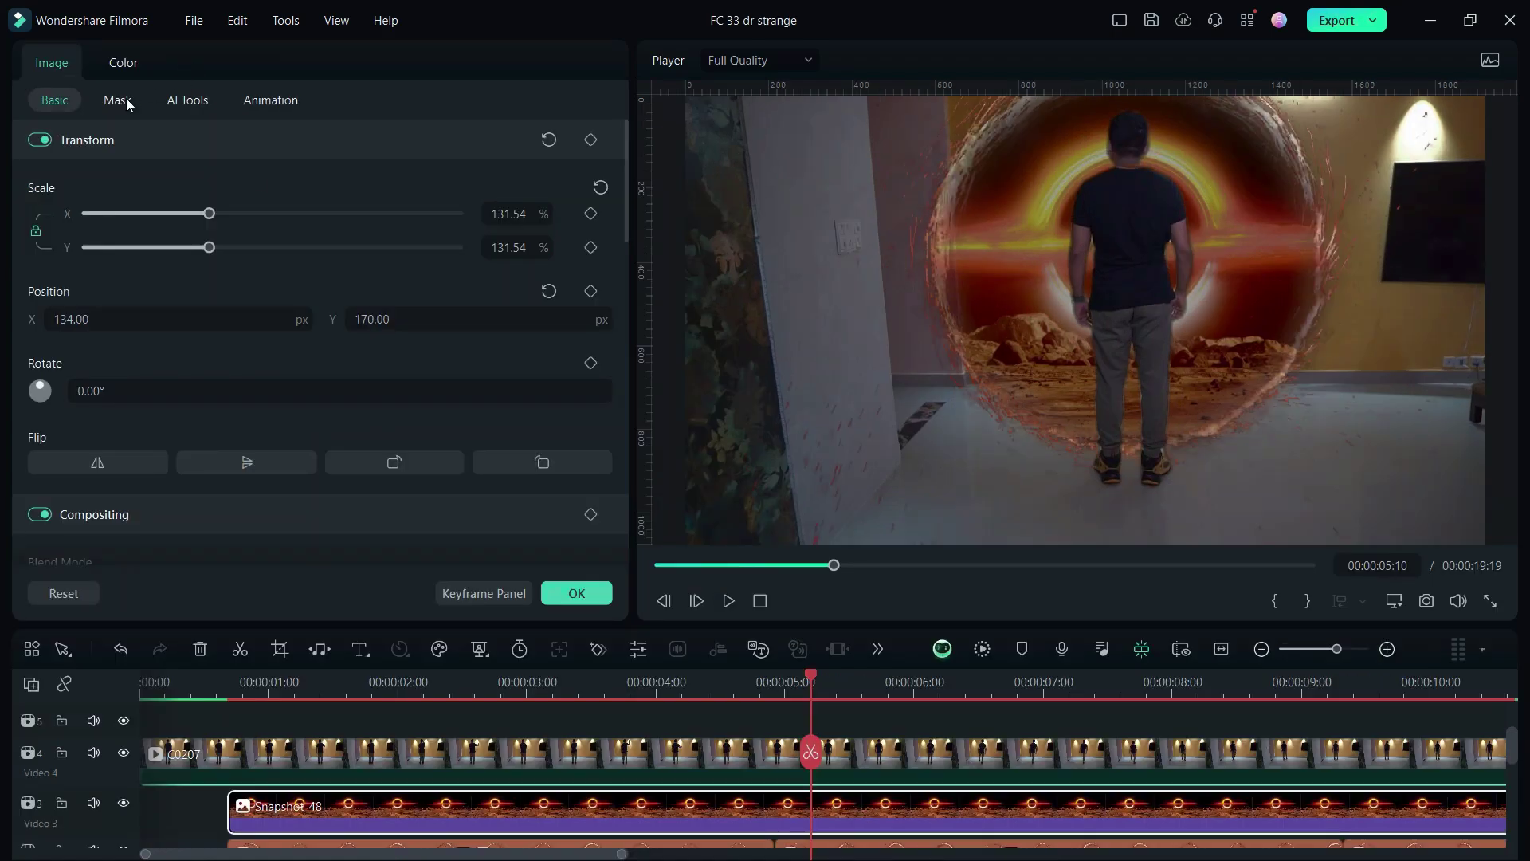
- Add a mask Scale keyframe at 1% at the Mars image's start, 00:00:00:34
left_click(120, 102)
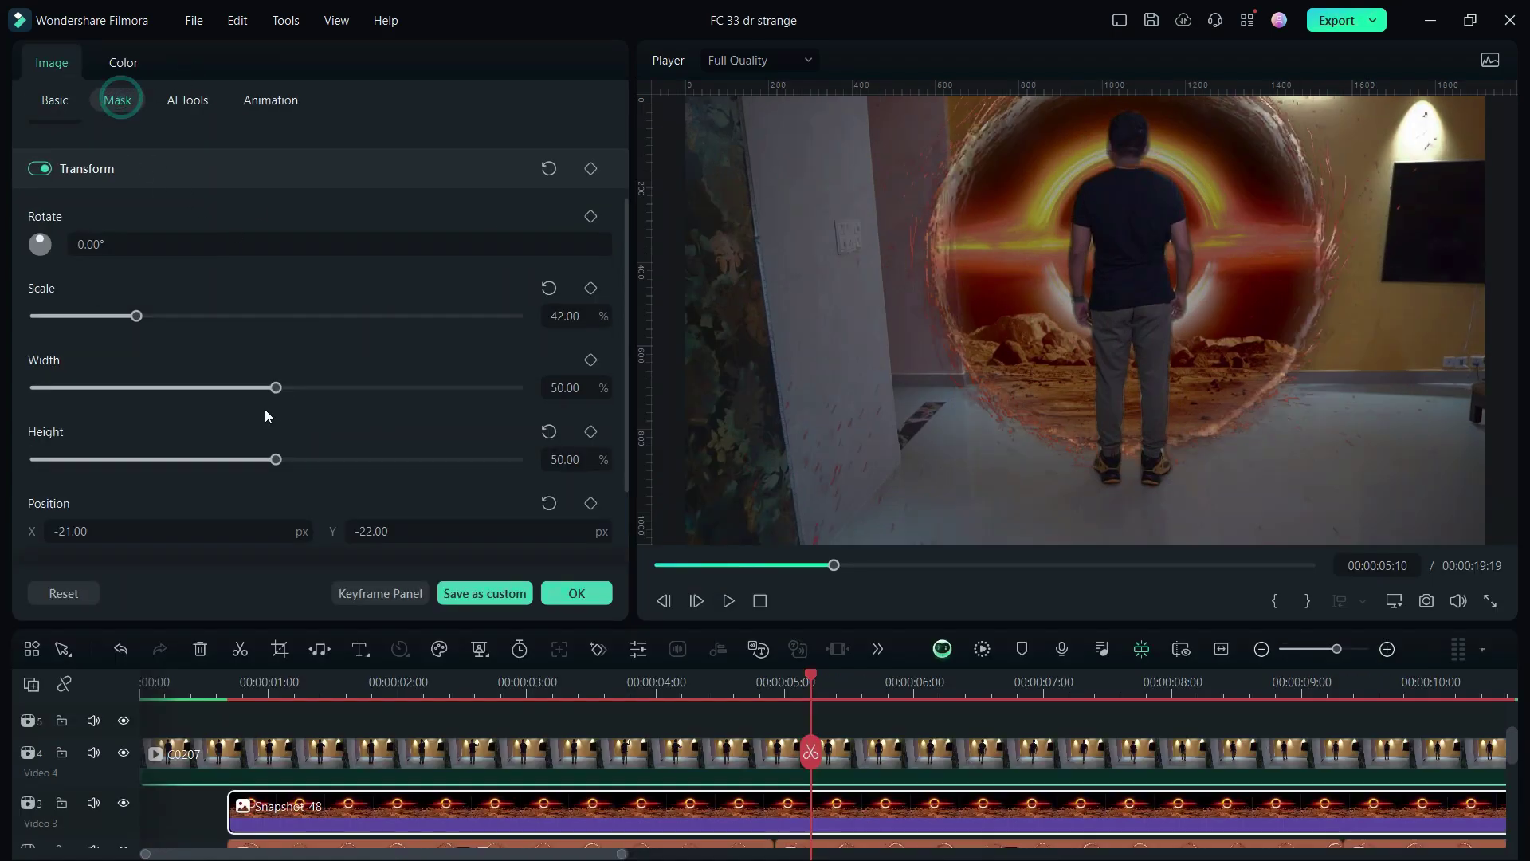
scroll(265, 411, "down", 1)
scroll(566, 781, "down", 2)
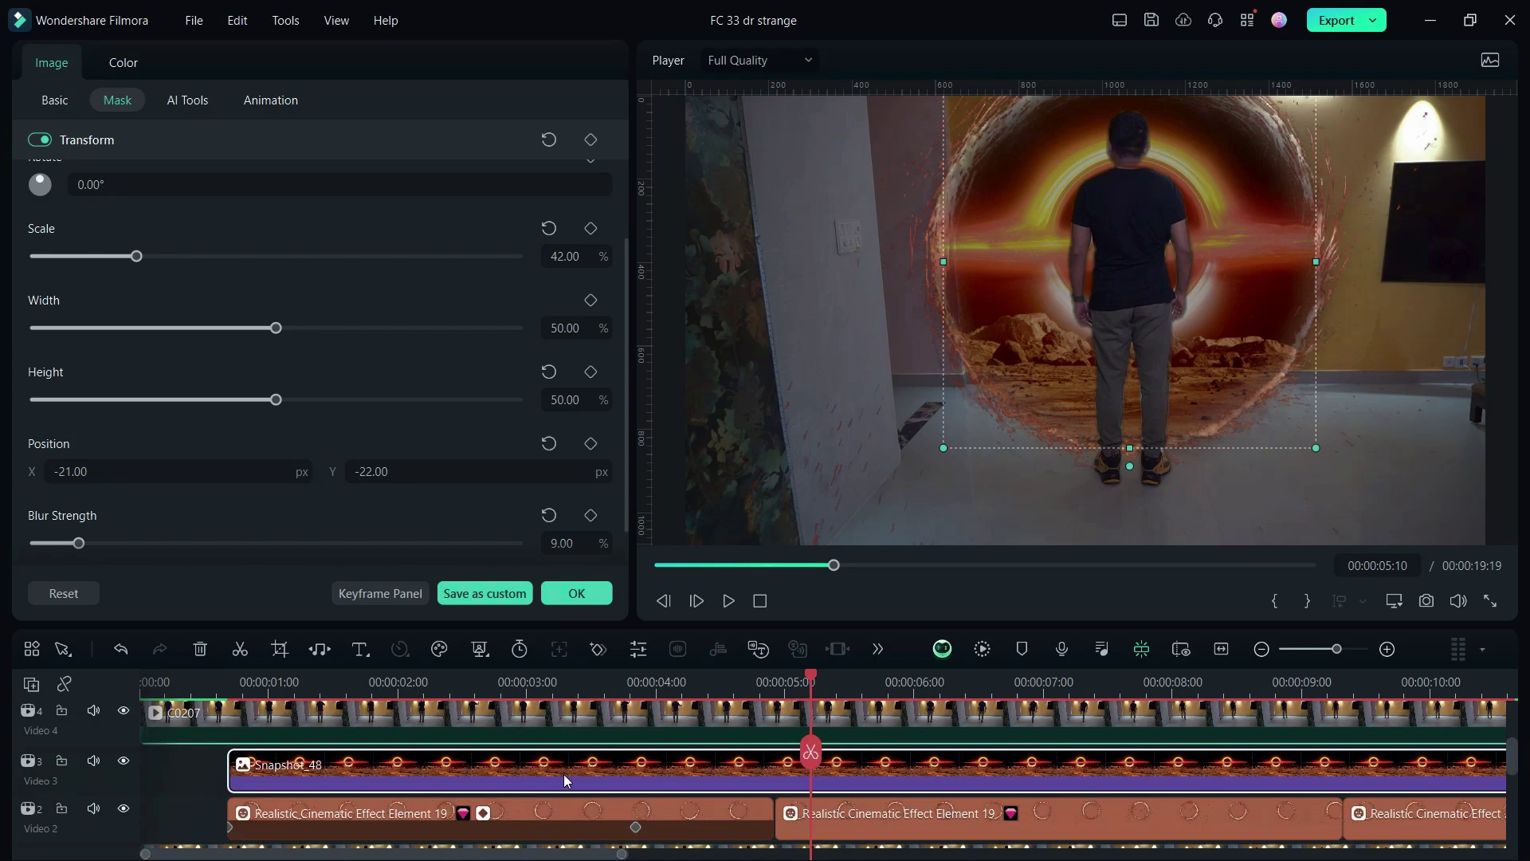
left_click(228, 690)
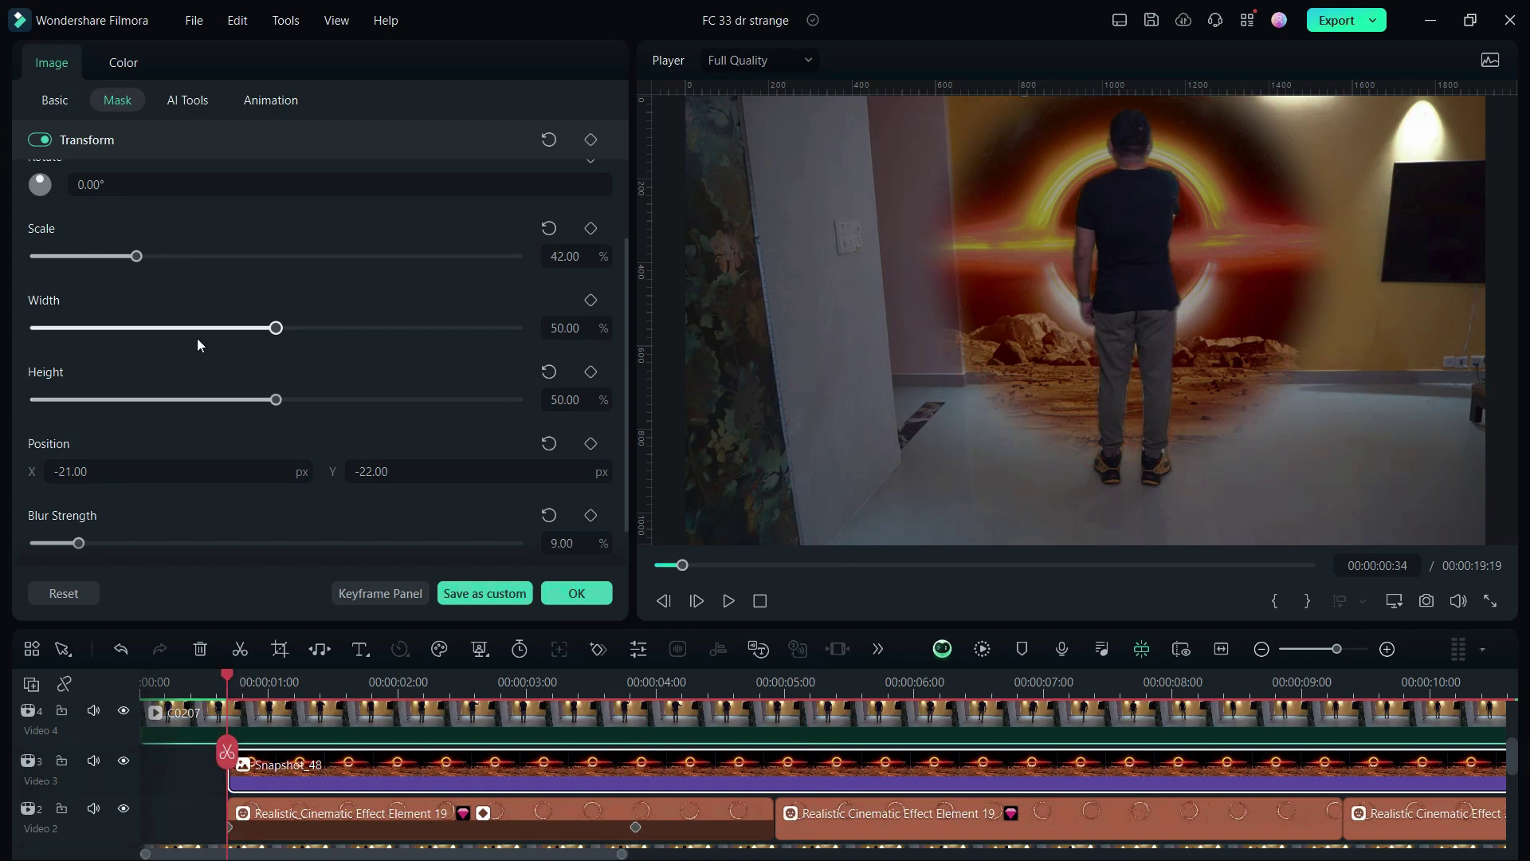
left_click(592, 229)
left_click_drag(135, 260, 72, 259)
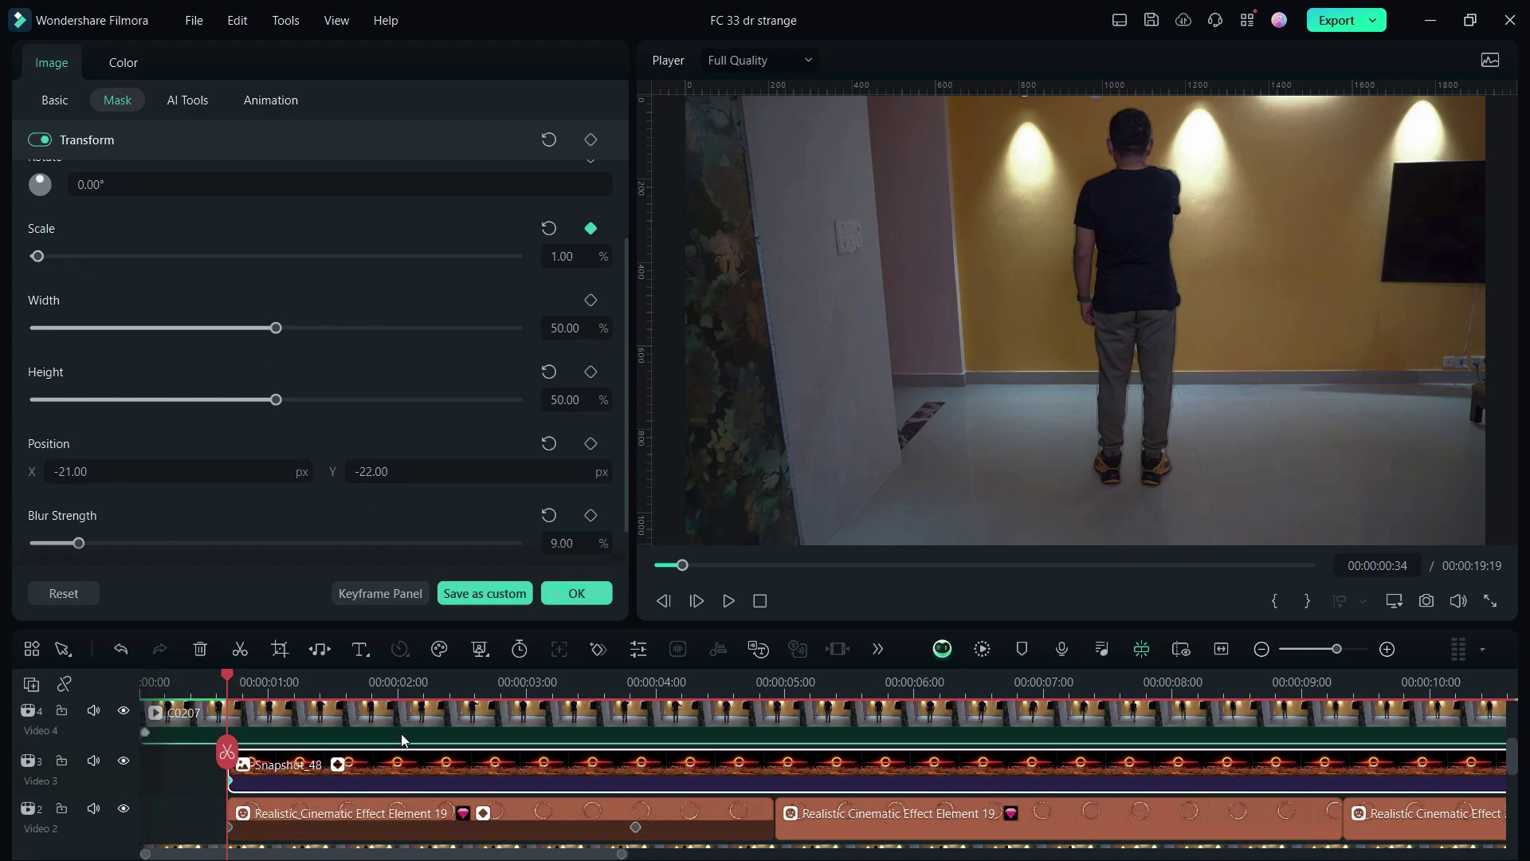
- Keyframe the mask Scale to 41% at 00:00:03:42 and play back the growing portal
left_click(634, 685)
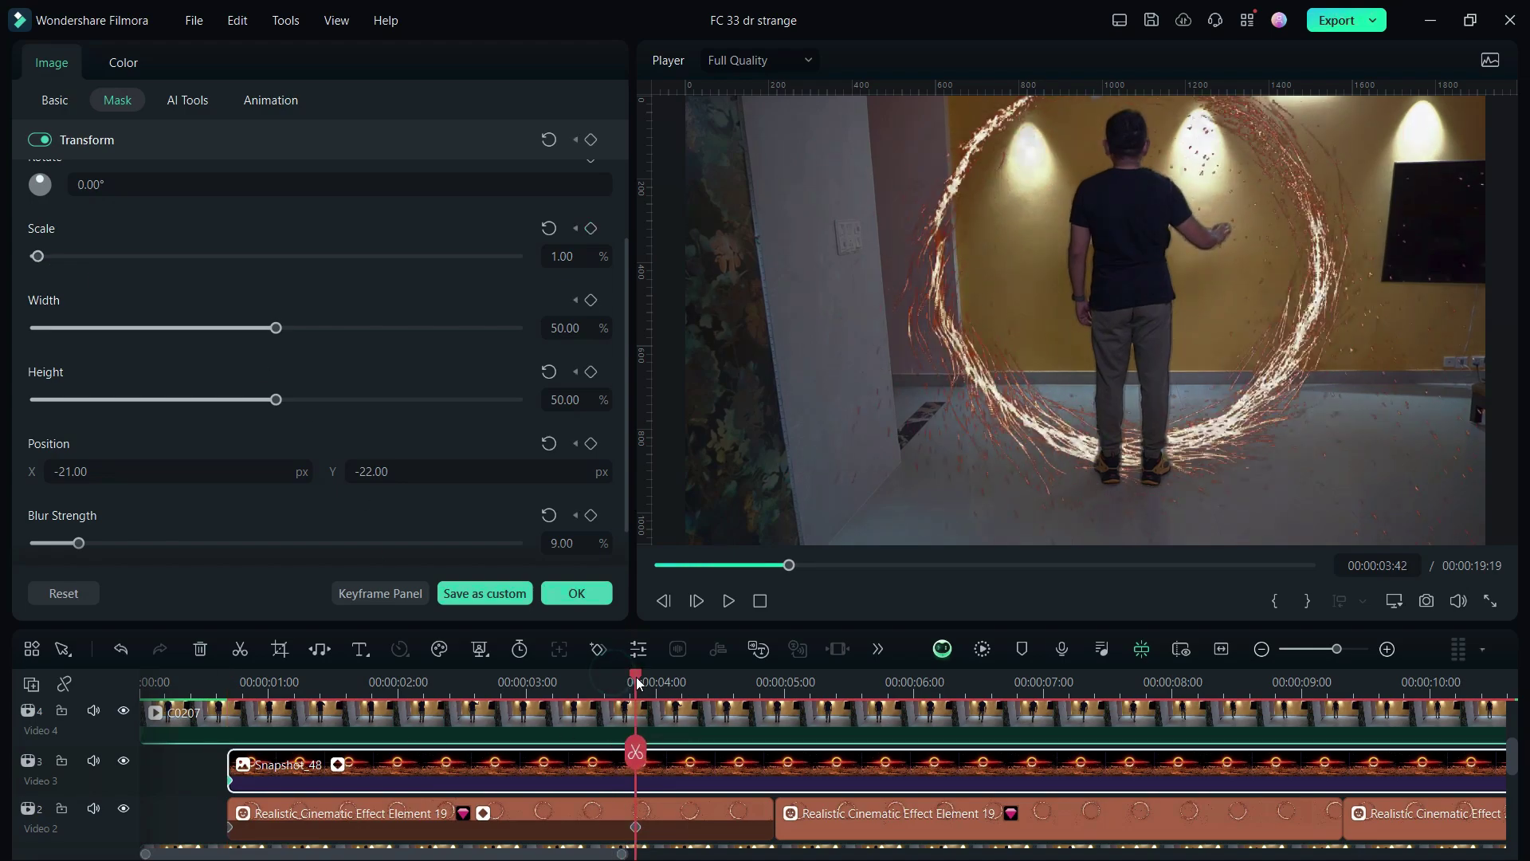
left_click_drag(61, 257, 137, 263)
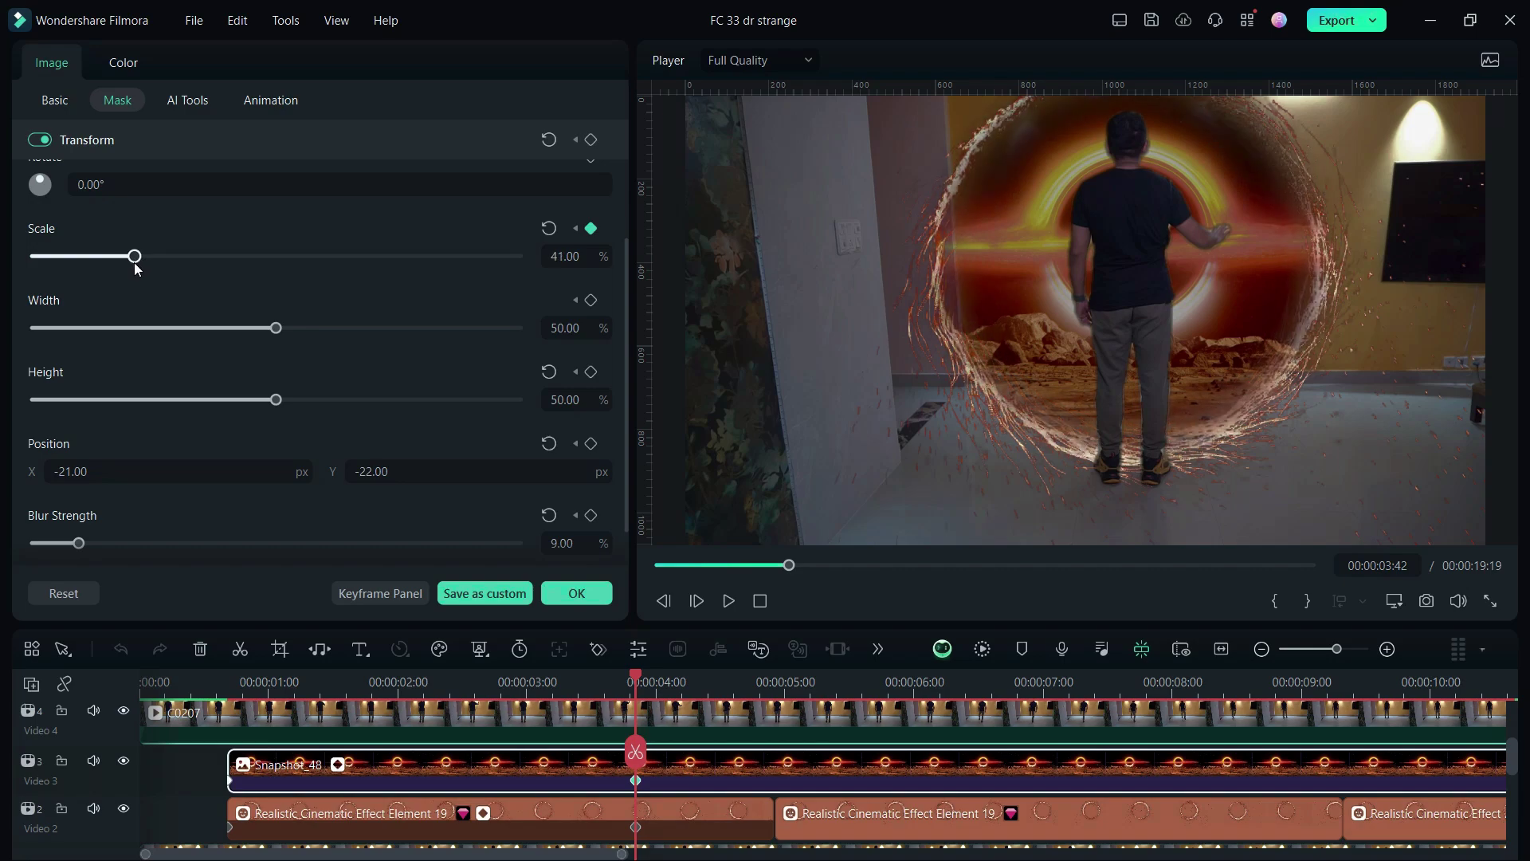
left_click(225, 682)
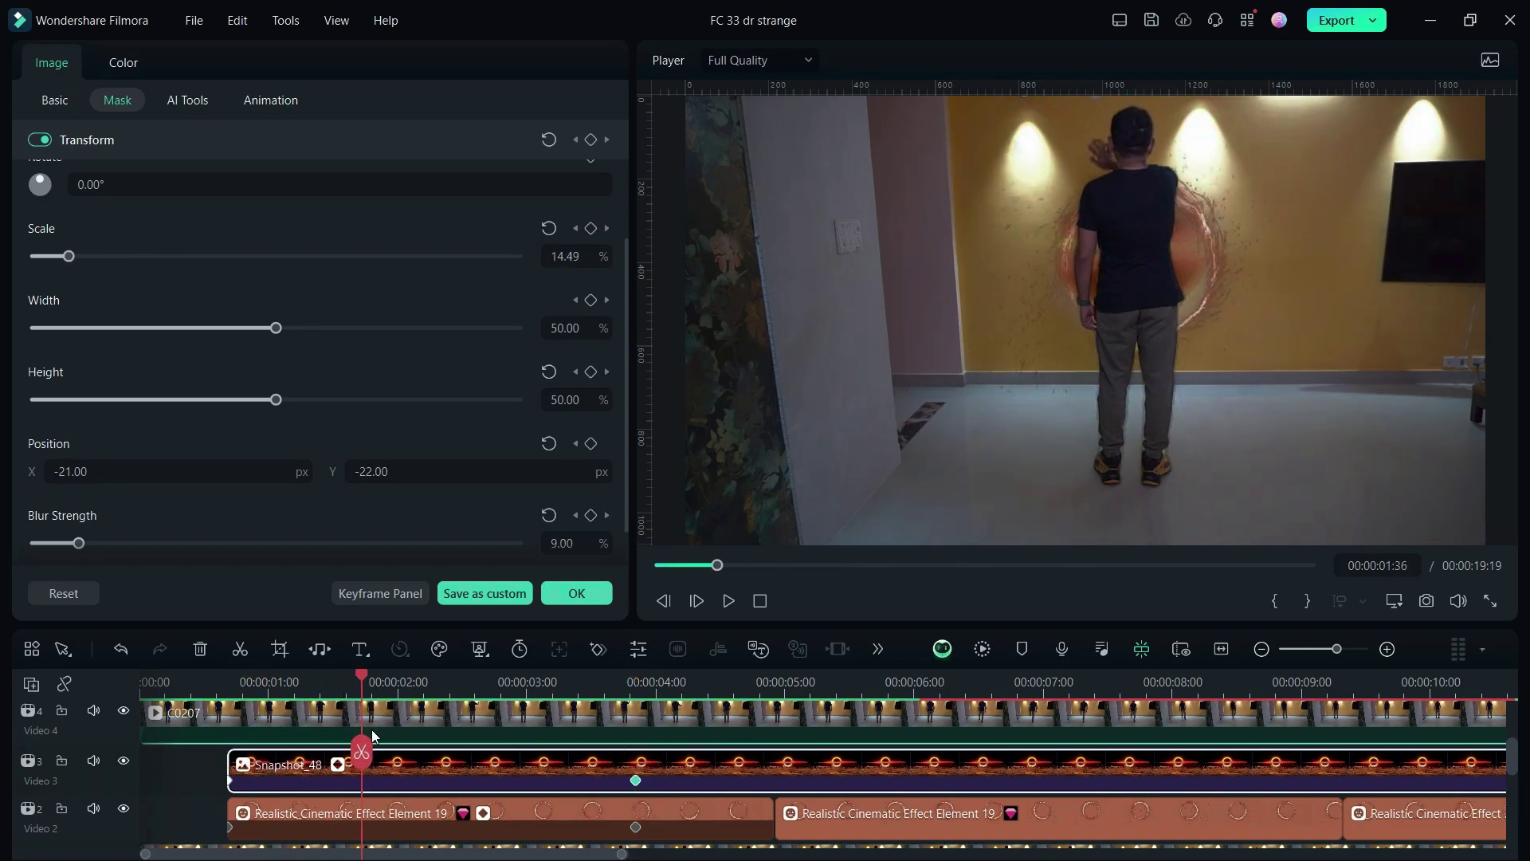
left_click_drag(372, 735, 630, 758)
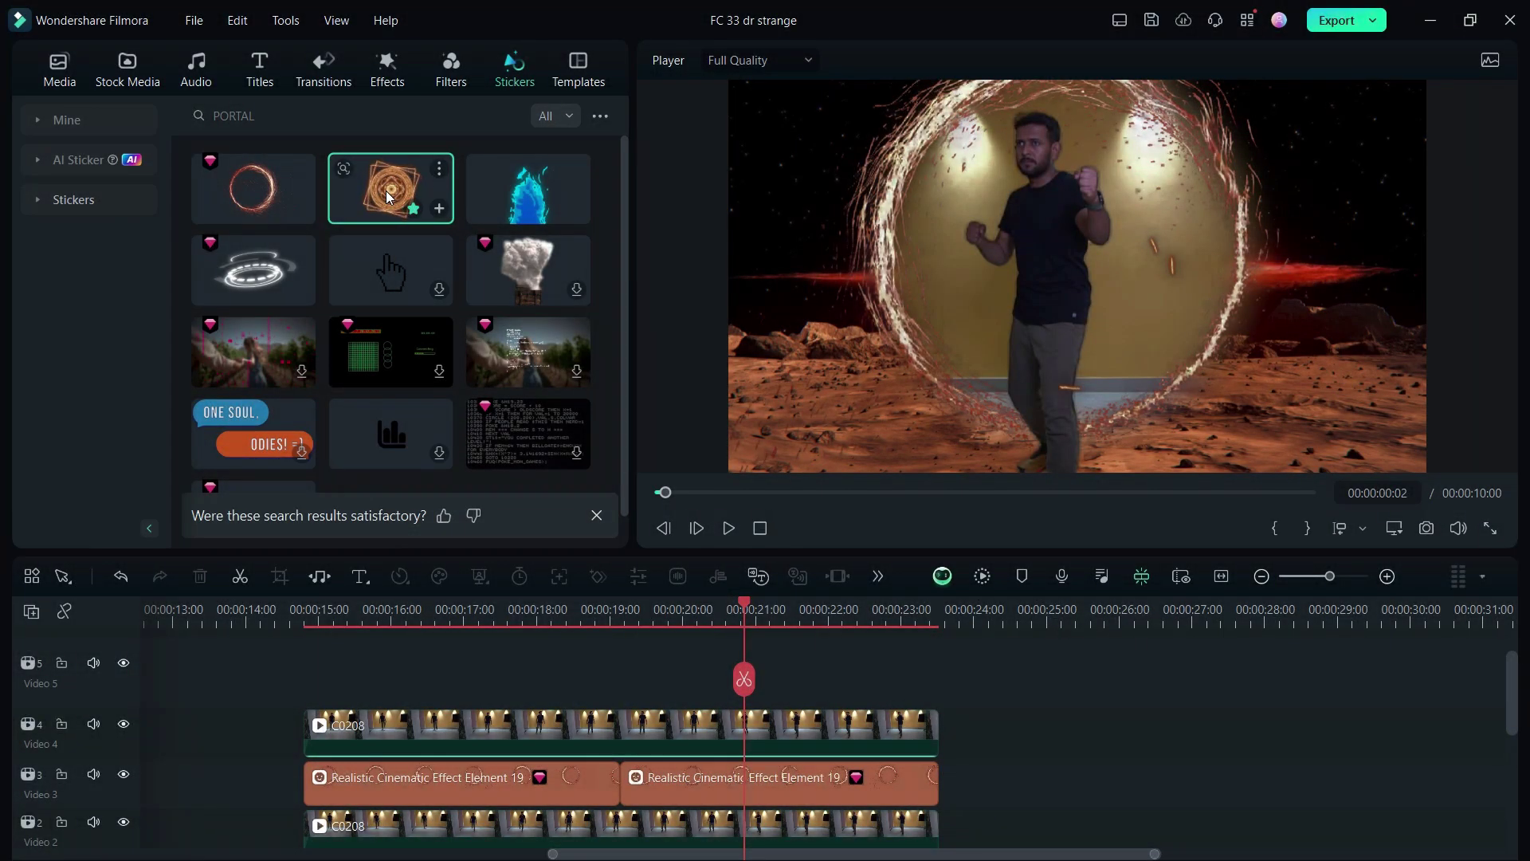
- Drag the Mystic Seal sticker onto the fifth video track over the second scene
left_click_drag(388, 197, 694, 673)
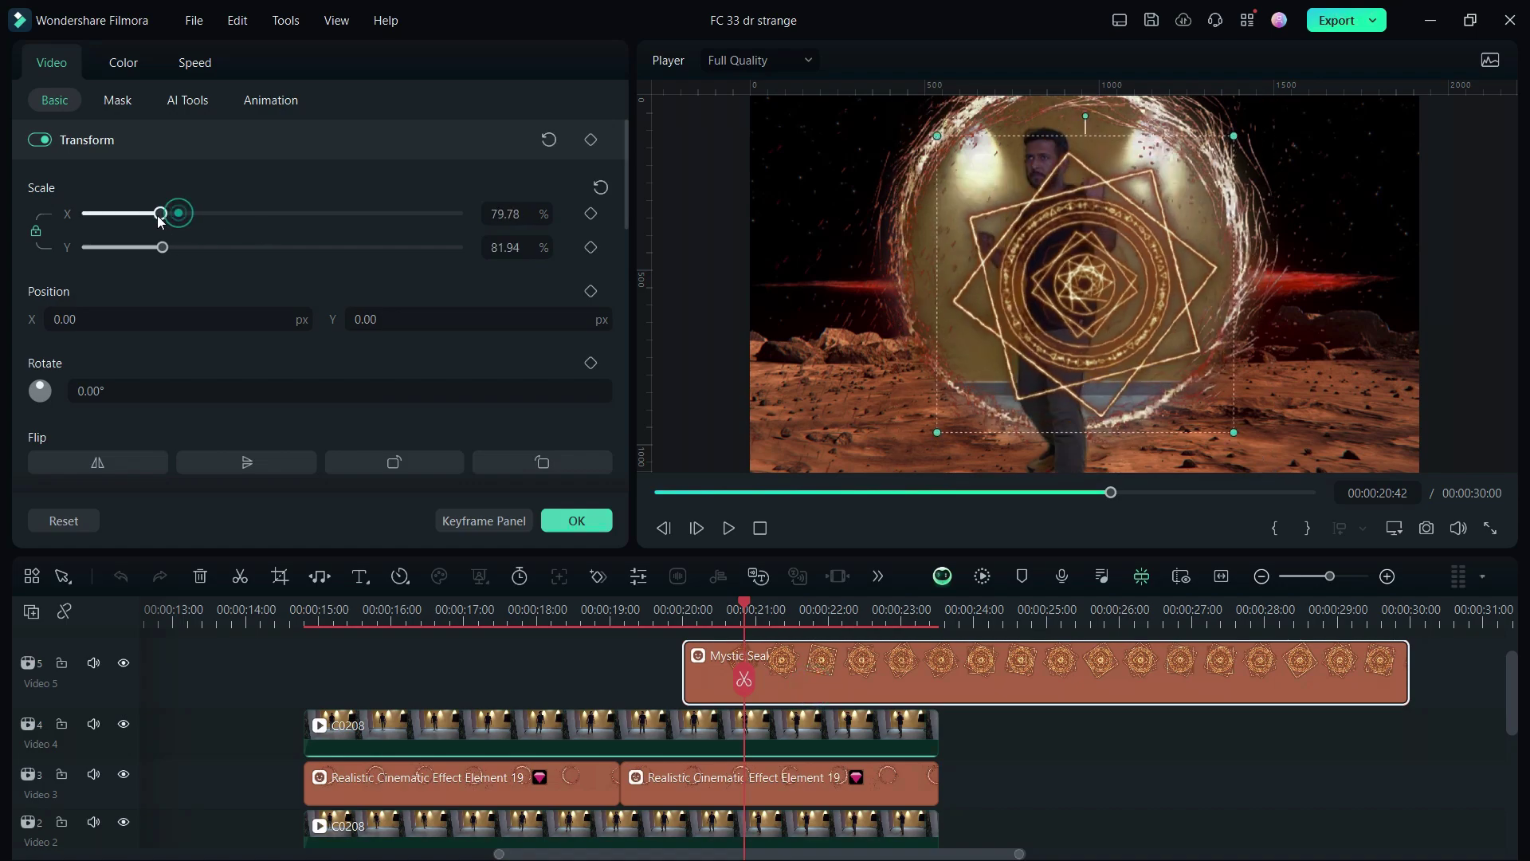